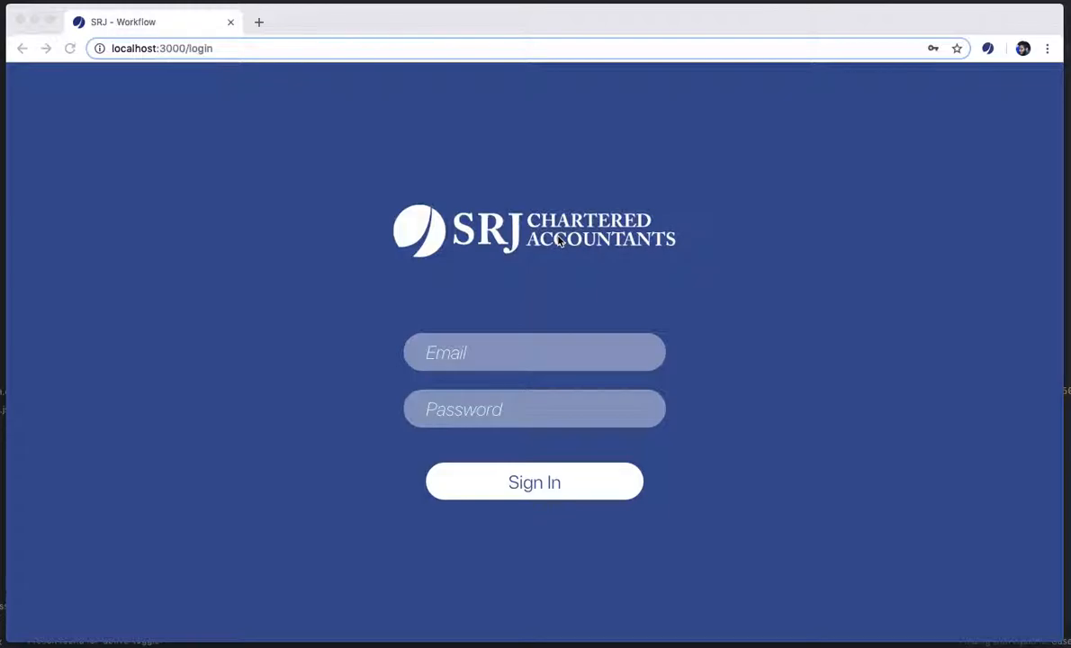
Sign in to SRJ Workflow with the partner's e-mail and password and view the dashboard
{"action": "left_click", "coordinate": [612, 261]}
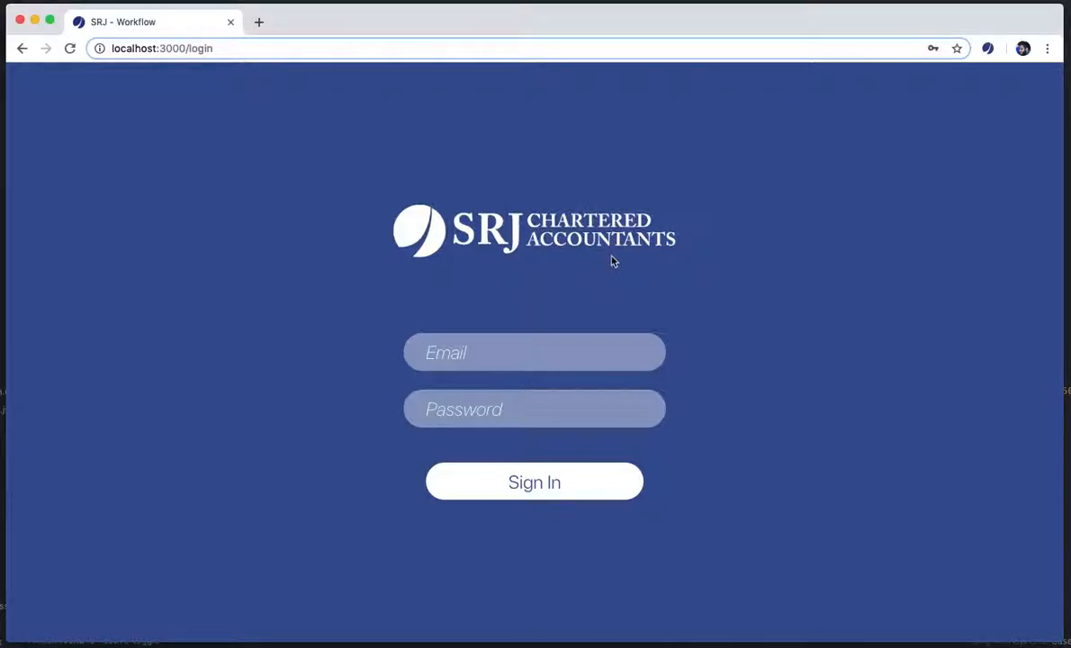
{"action": "key", "text": "Tab"}
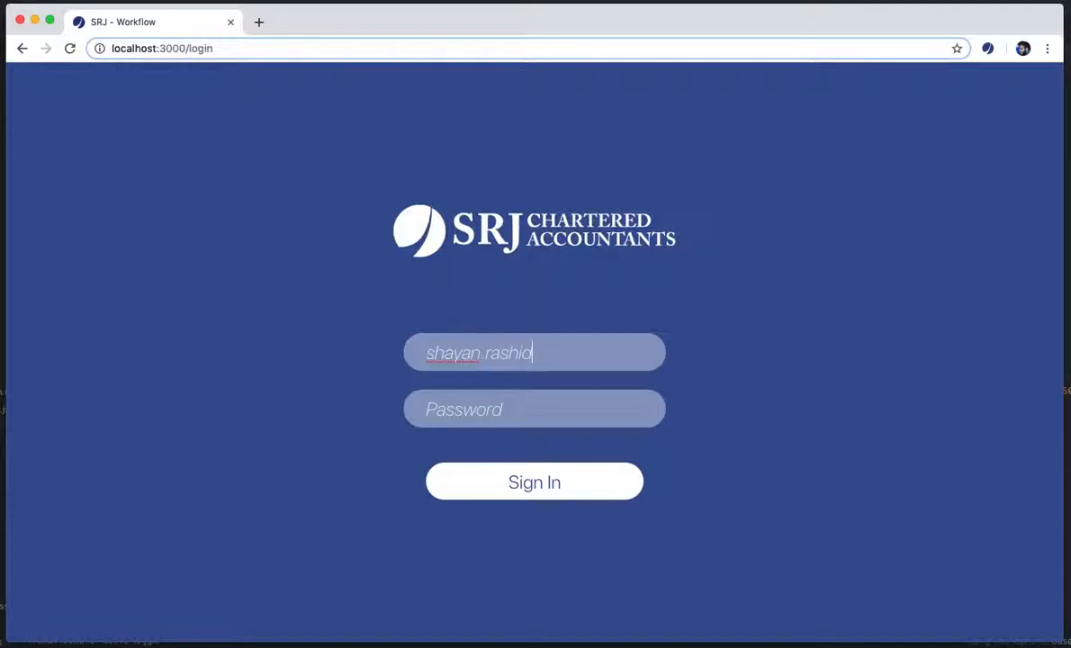
{"action": "key", "text": "Tab"}
{"action": "type", "text": "********"}
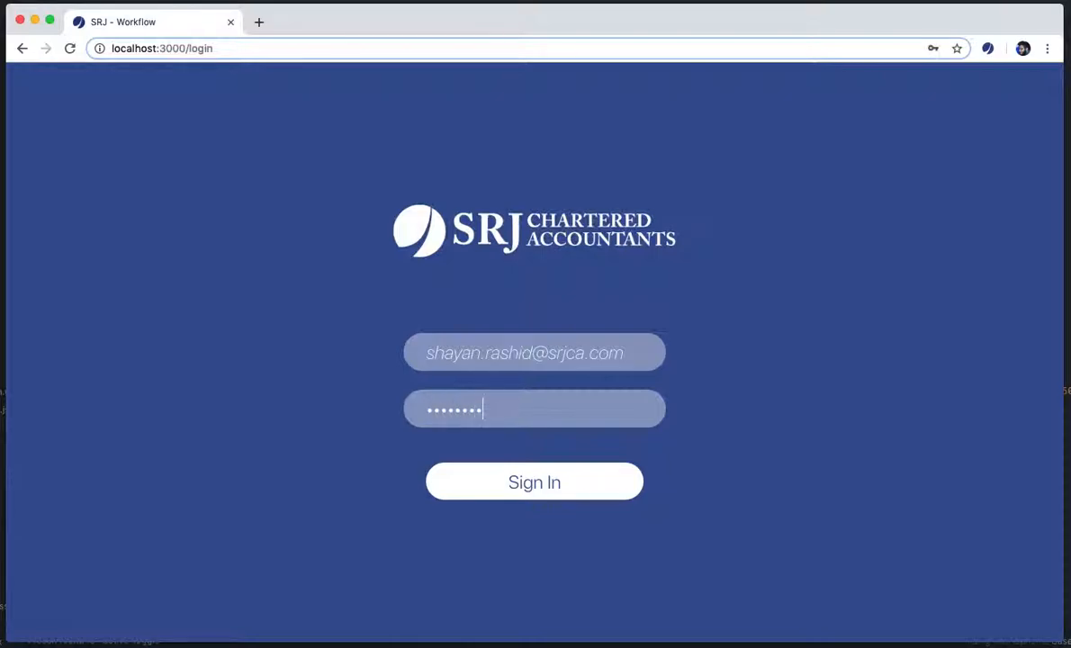
{"action": "left_click", "coordinate": [567, 471]}
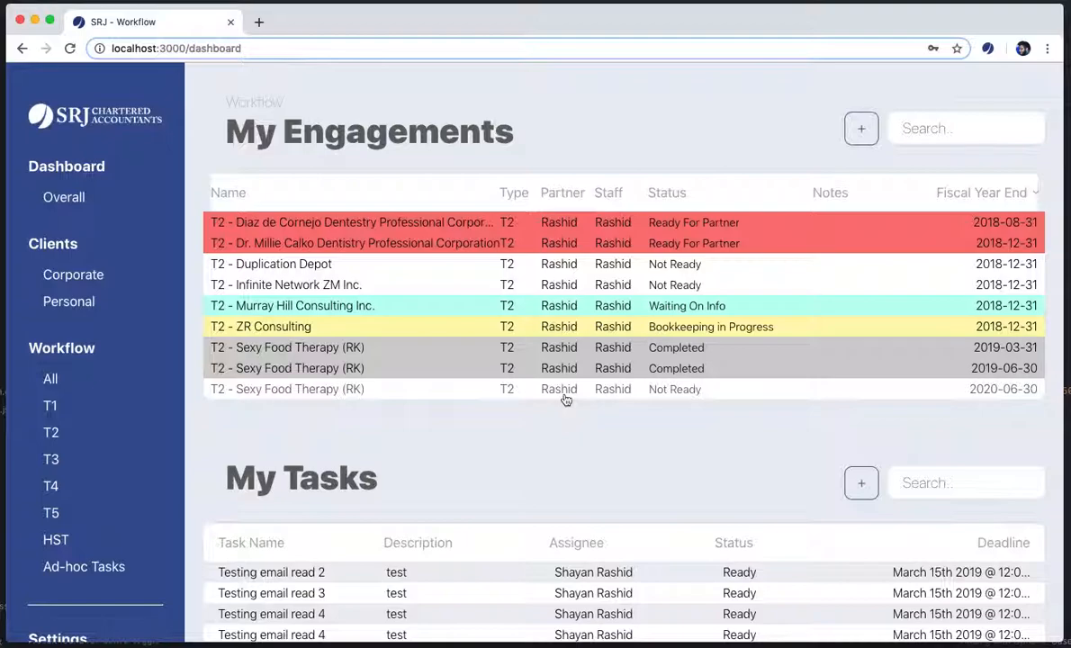
{"action": "scroll", "coordinate": [524, 430], "scroll_direction": "down", "scroll_amount": 2}
{"action": "scroll", "coordinate": [110, 502], "scroll_direction": "down", "scroll_amount": 2}
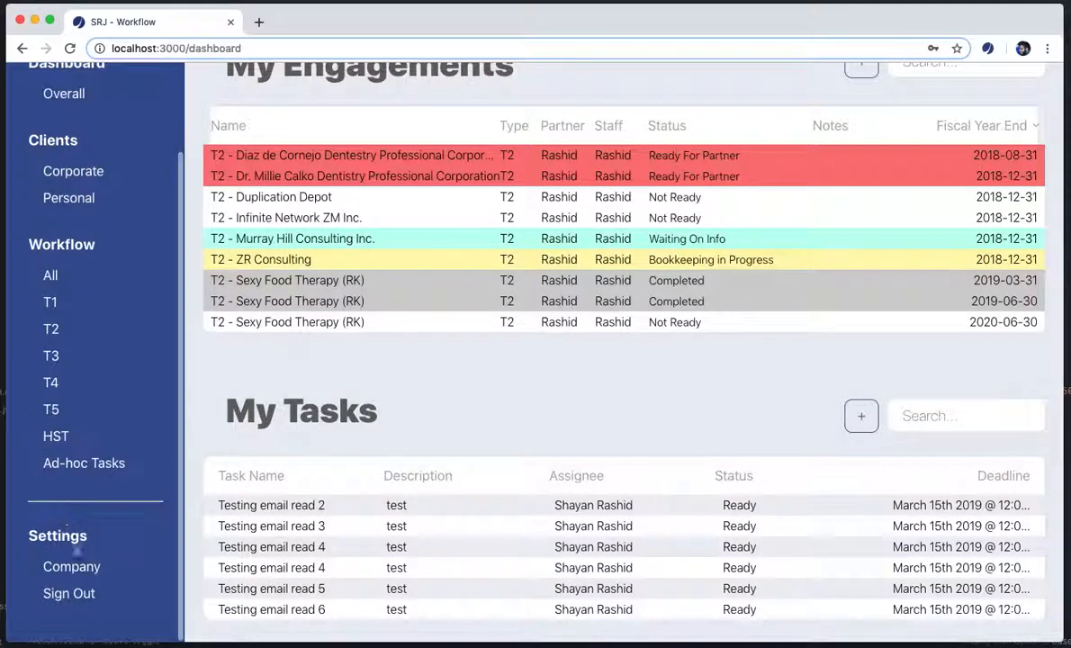
Sign out and sign back in with the second staff member's e-mail and password
{"action": "left_click", "coordinate": [88, 595]}
{"action": "key", "text": "Tab"}
{"action": "type", "text": "********"}
{"action": "left_click", "coordinate": [546, 493]}
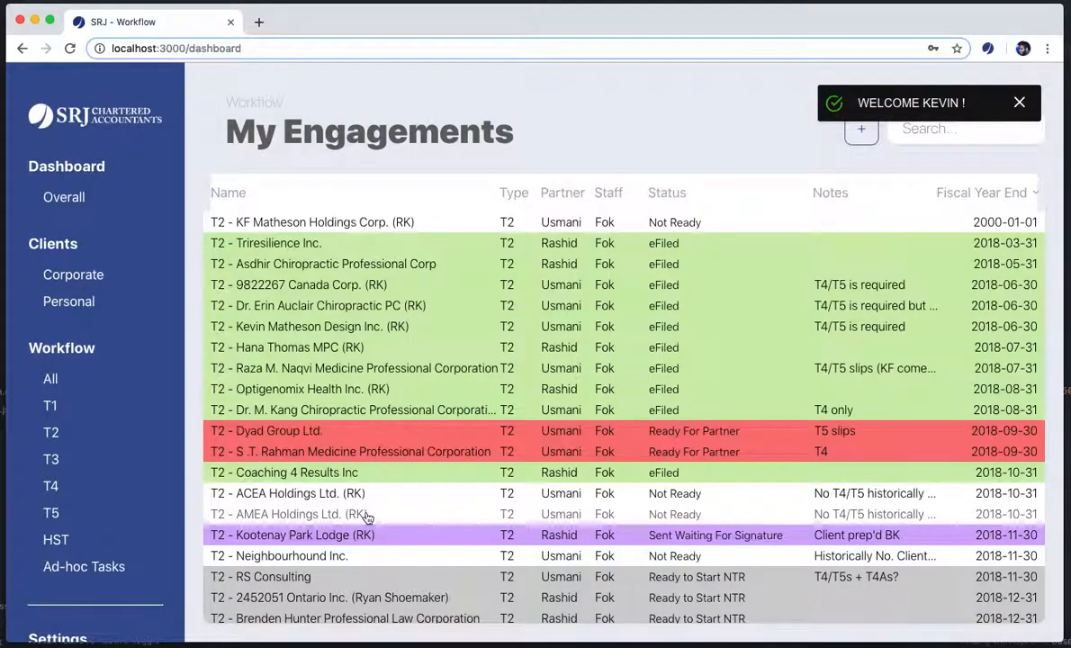
Scroll through the second user's T2 engagements and assigned tasks
{"action": "scroll", "coordinate": [418, 445], "scroll_direction": "down", "scroll_amount": 5}
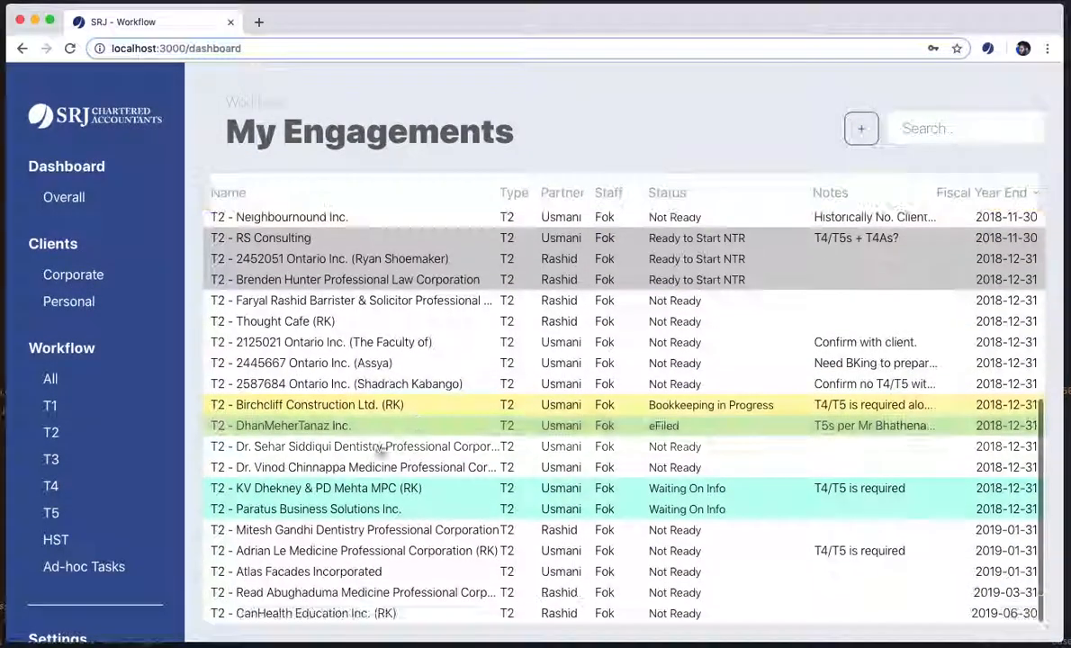
{"action": "scroll", "coordinate": [196, 461], "scroll_direction": "down", "scroll_amount": 5}
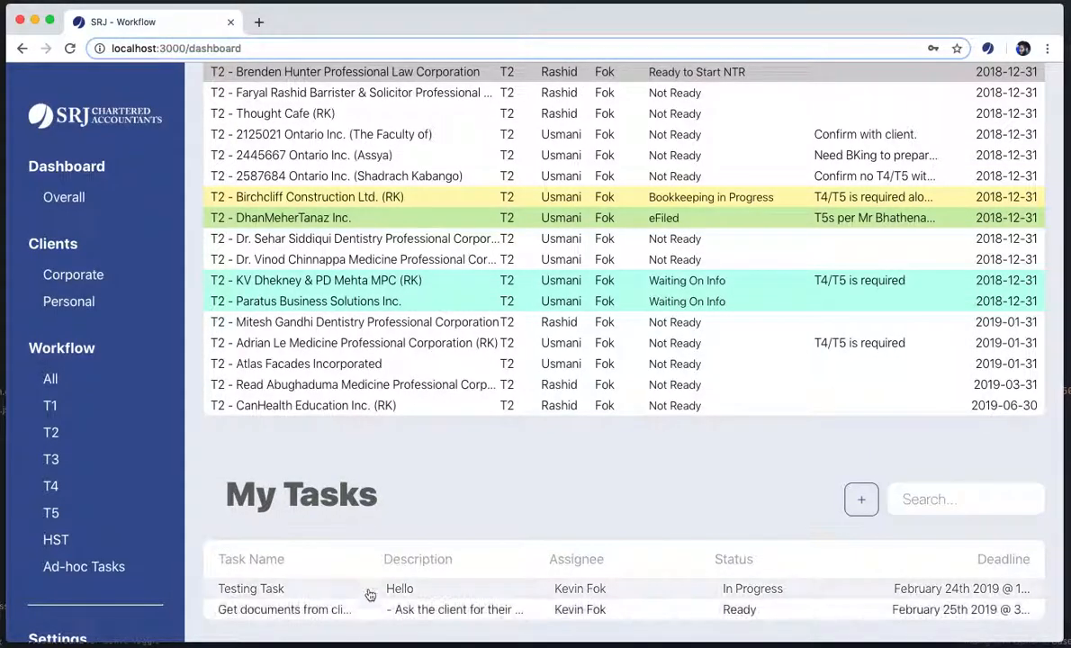
{"action": "scroll", "coordinate": [378, 522], "scroll_direction": "up", "scroll_amount": 3}
{"action": "scroll", "coordinate": [404, 450], "scroll_direction": "up", "scroll_amount": 10}
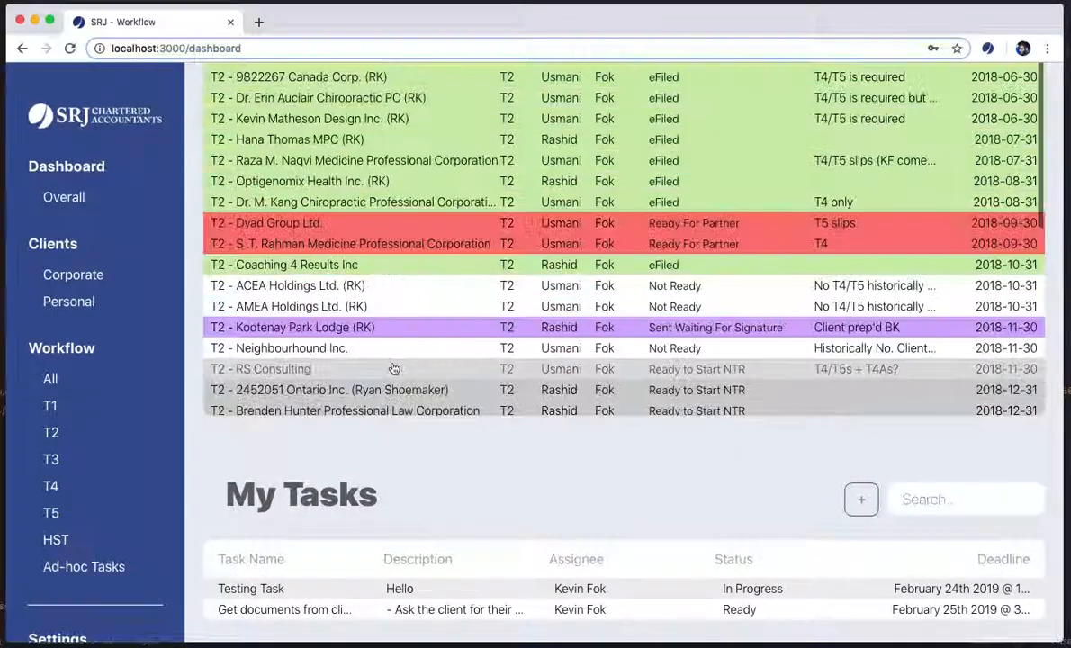
{"action": "scroll", "coordinate": [387, 396], "scroll_direction": "down", "scroll_amount": 5}
{"action": "scroll", "coordinate": [377, 425], "scroll_direction": "down", "scroll_amount": 3}
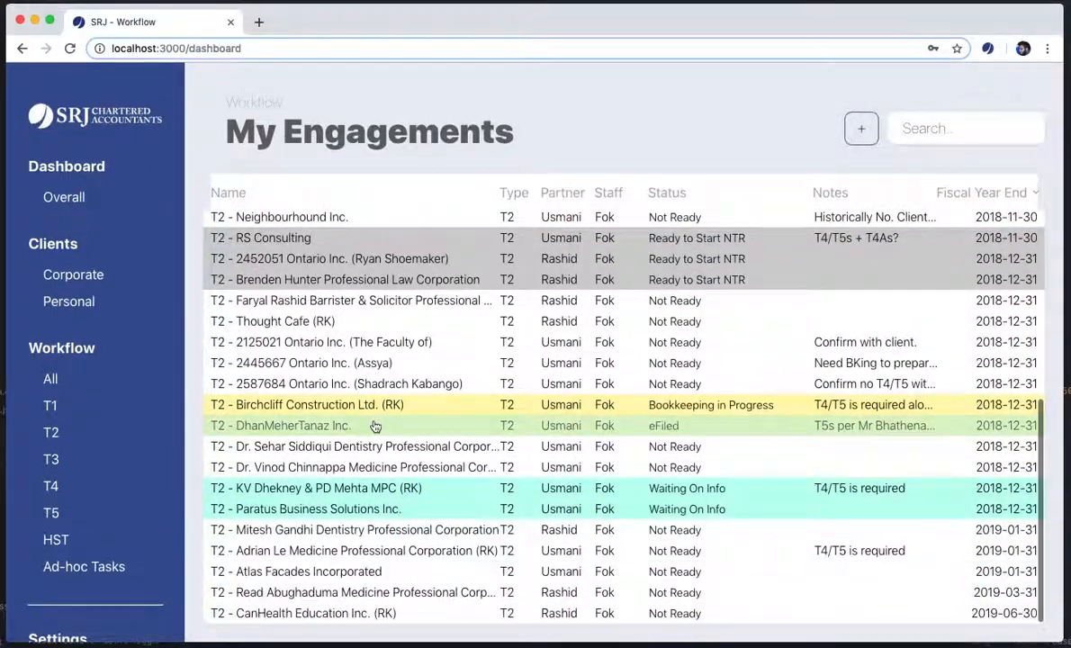
{"action": "scroll", "coordinate": [457, 441], "scroll_direction": "up", "scroll_amount": 8}
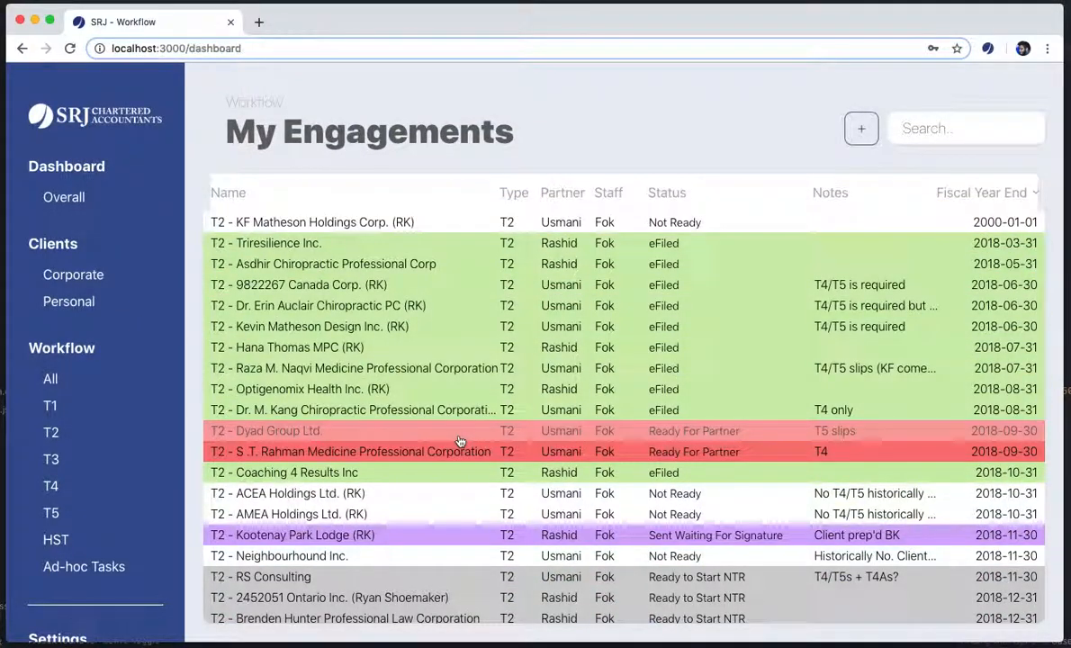
{"action": "scroll", "coordinate": [112, 567], "scroll_direction": "down", "scroll_amount": 2}
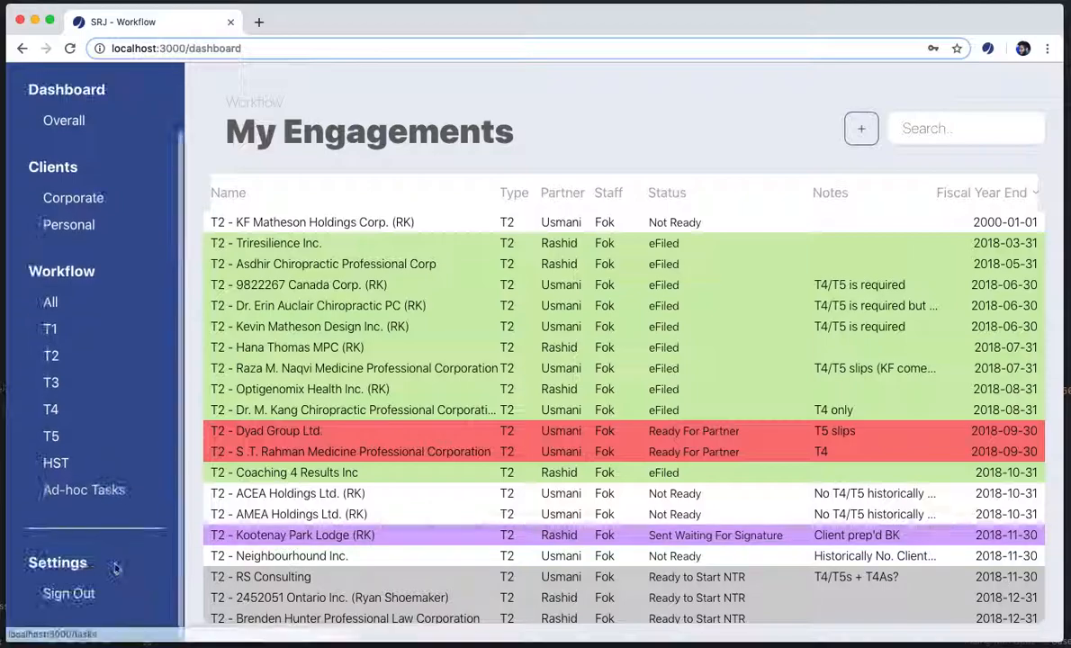
Sign out of the second account and sign in again with the partner's e-mail and password
{"action": "left_click", "coordinate": [70, 592]}
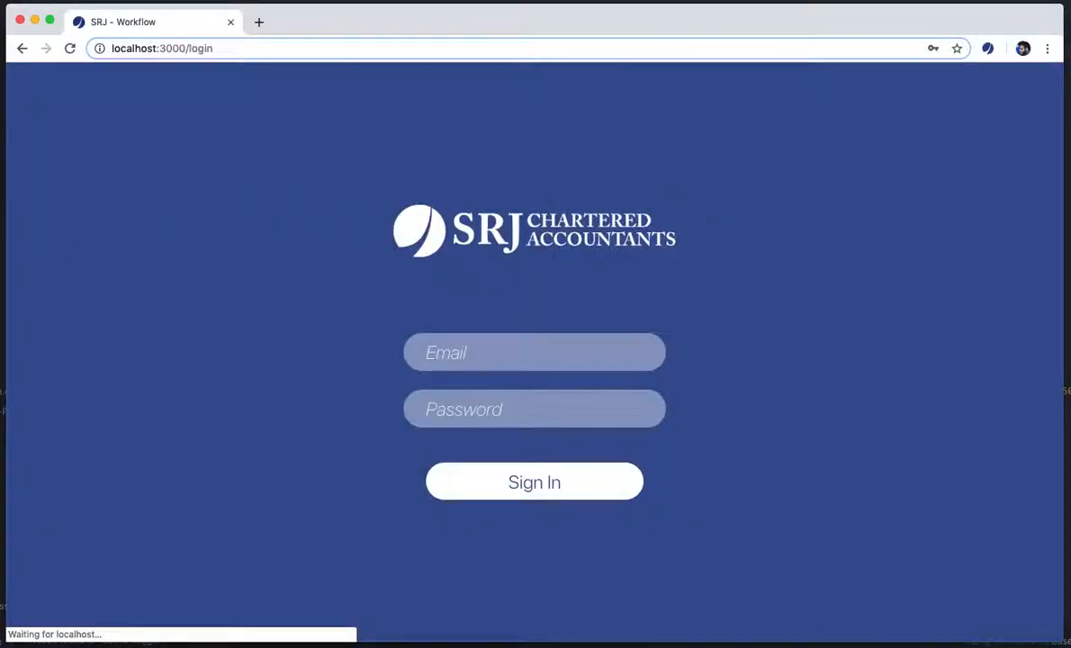
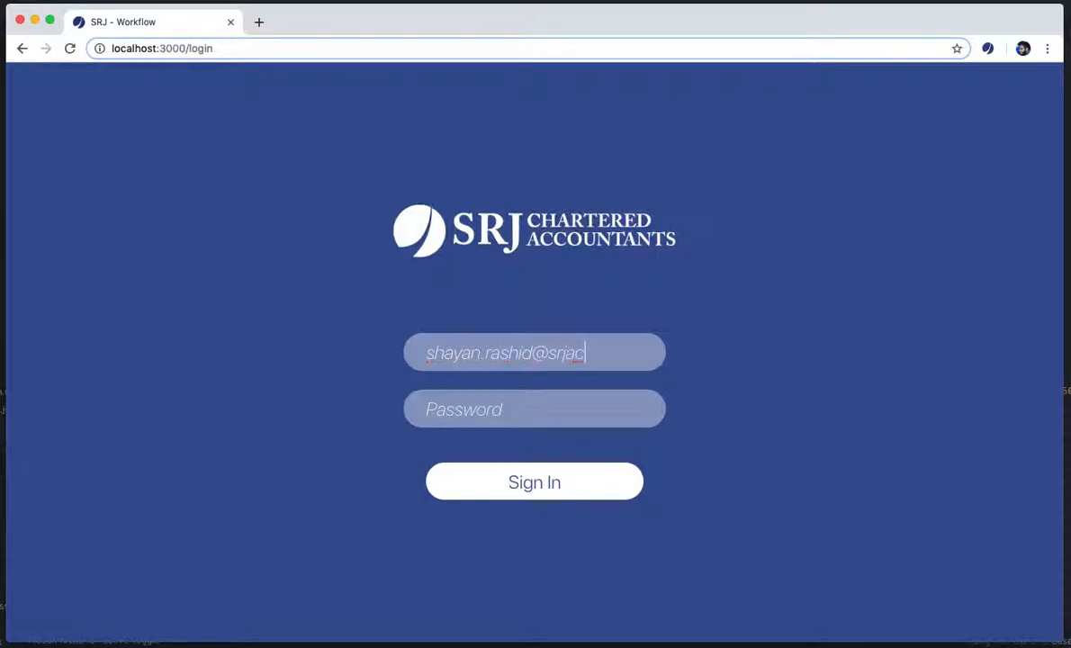
{"action": "key", "text": "Tab"}
{"action": "type", "text": "••••••••"}
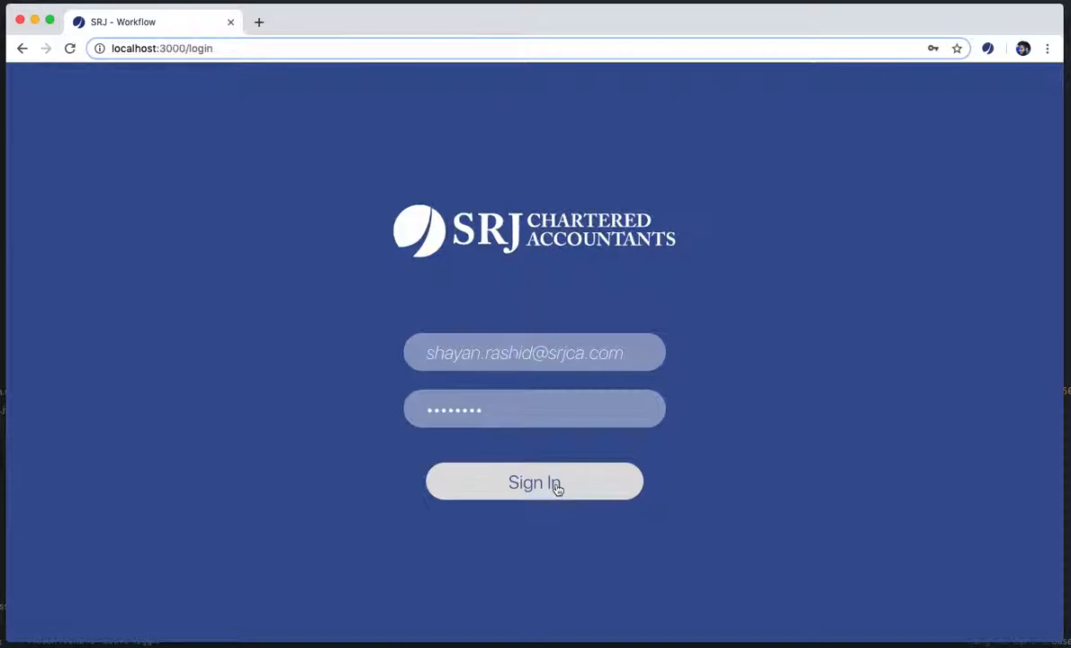
{"action": "left_click", "coordinate": [557, 486]}
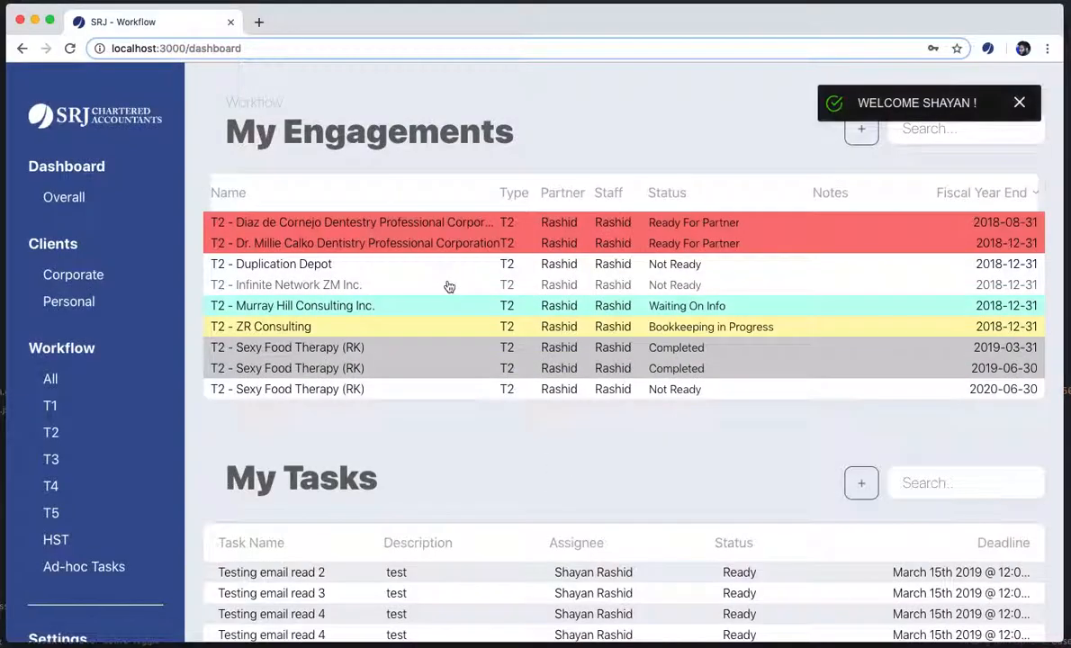
{"action": "scroll", "coordinate": [466, 317], "scroll_direction": "down", "scroll_amount": 2}
{"action": "scroll", "coordinate": [466, 317], "scroll_direction": "up", "scroll_amount": 2}
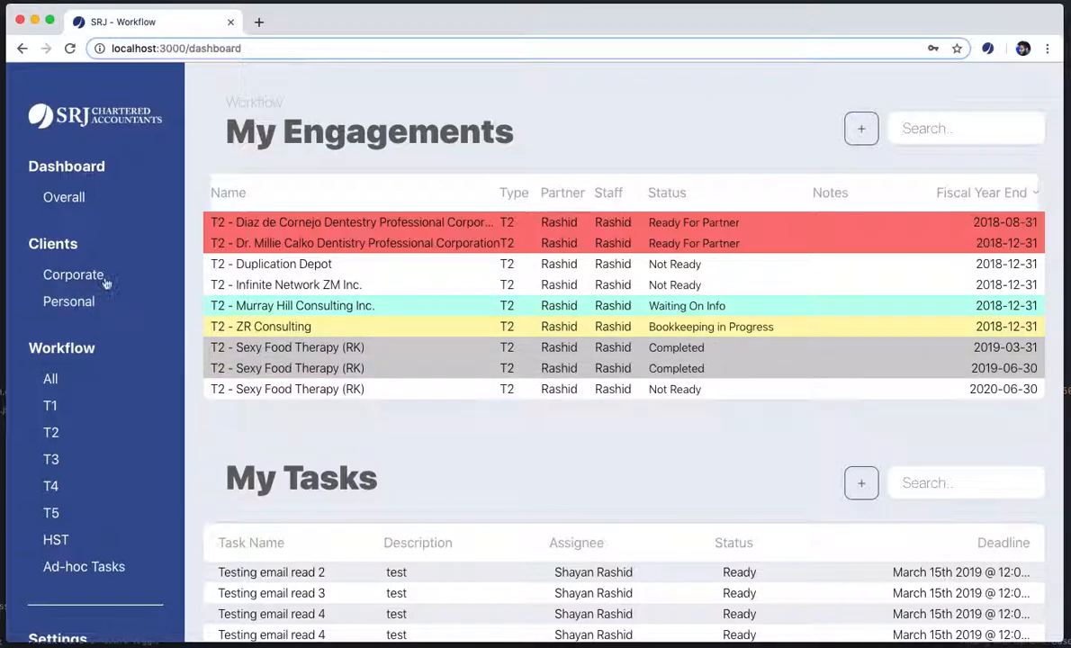
{"action": "scroll", "coordinate": [92, 389], "scroll_direction": "down", "scroll_amount": 1}
{"action": "scroll", "coordinate": [72, 489], "scroll_direction": "down", "scroll_amount": 3}
{"action": "scroll", "coordinate": [72, 494], "scroll_direction": "up", "scroll_amount": 3}
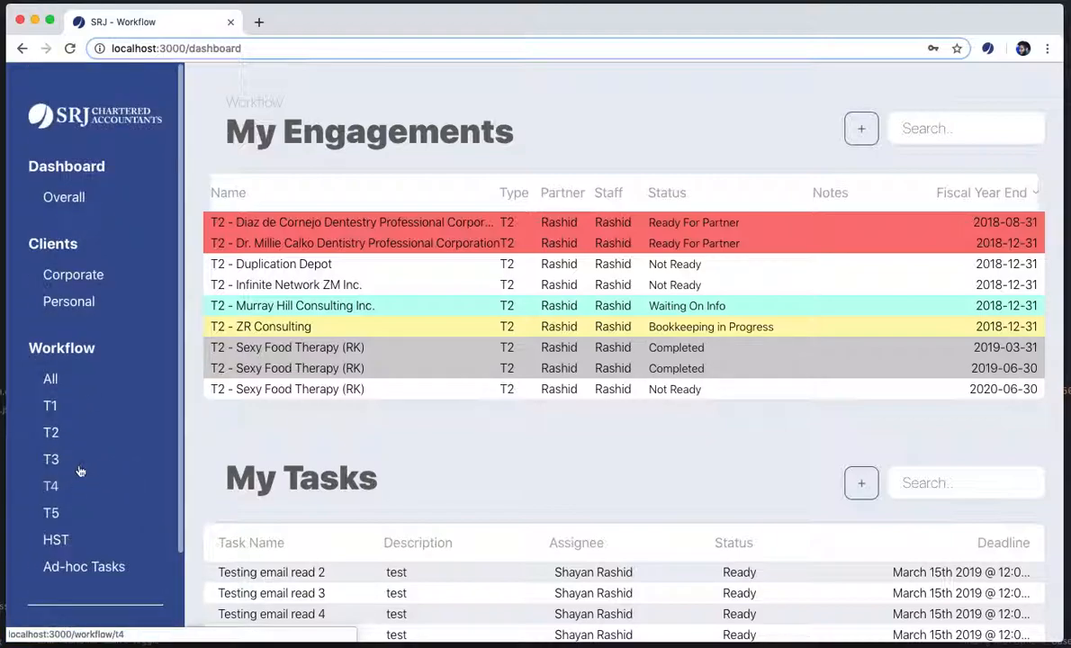
{"action": "scroll", "coordinate": [84, 464], "scroll_direction": "down", "scroll_amount": 3}
{"action": "scroll", "coordinate": [84, 464], "scroll_direction": "up", "scroll_amount": 3}
{"action": "scroll", "coordinate": [83, 465], "scroll_direction": "down", "scroll_amount": 3}
{"action": "scroll", "coordinate": [84, 464], "scroll_direction": "up", "scroll_amount": 3}
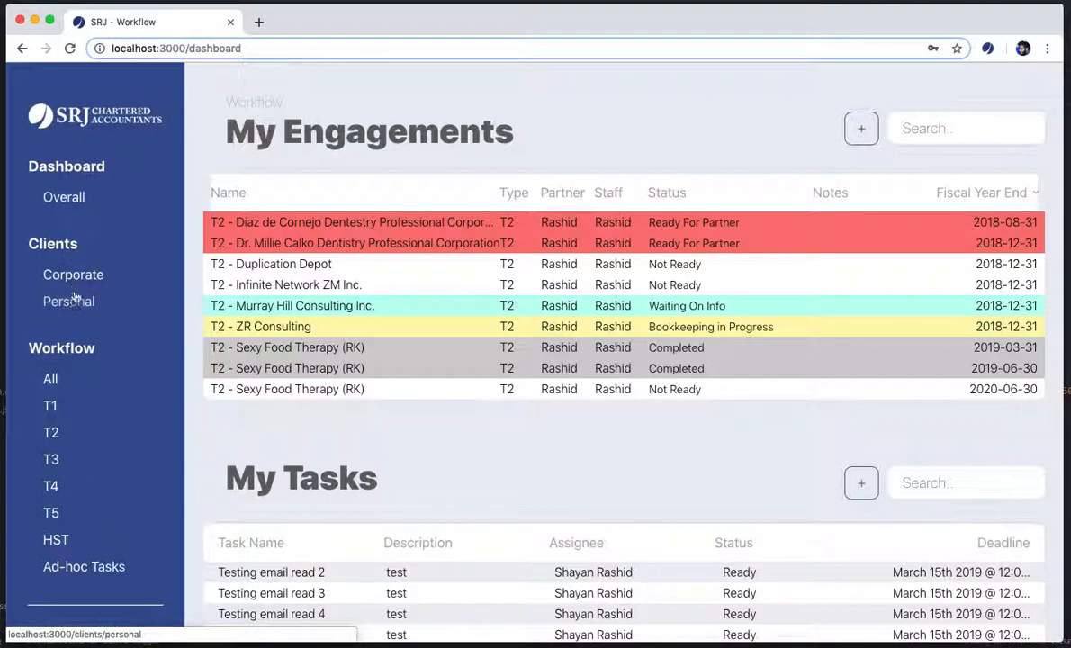
{"action": "scroll", "coordinate": [77, 351], "scroll_direction": "down", "scroll_amount": 2}
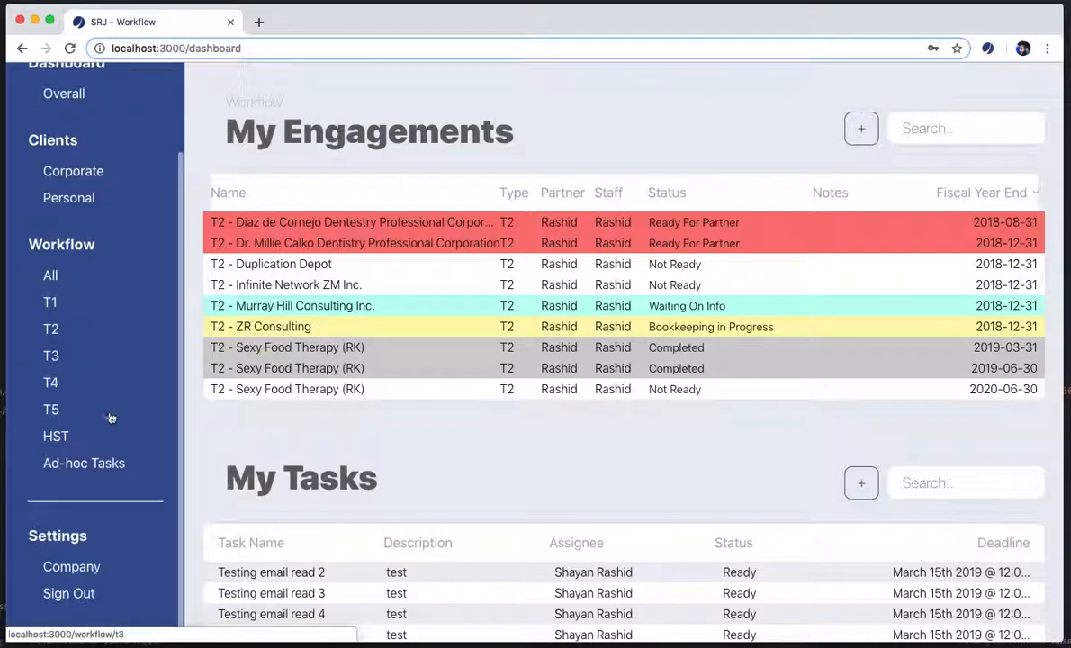
{"action": "scroll", "coordinate": [112, 512], "scroll_direction": "down", "scroll_amount": 1}
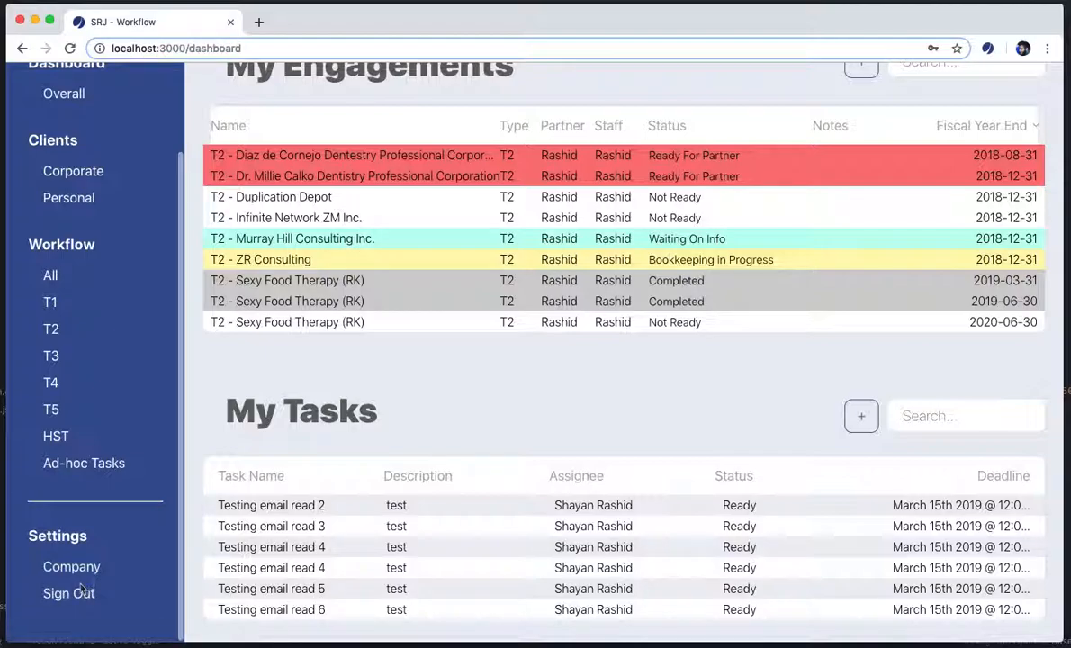
{"action": "scroll", "coordinate": [95, 565], "scroll_direction": "up", "scroll_amount": 2}
{"action": "scroll", "coordinate": [194, 458], "scroll_direction": "up", "scroll_amount": 1}
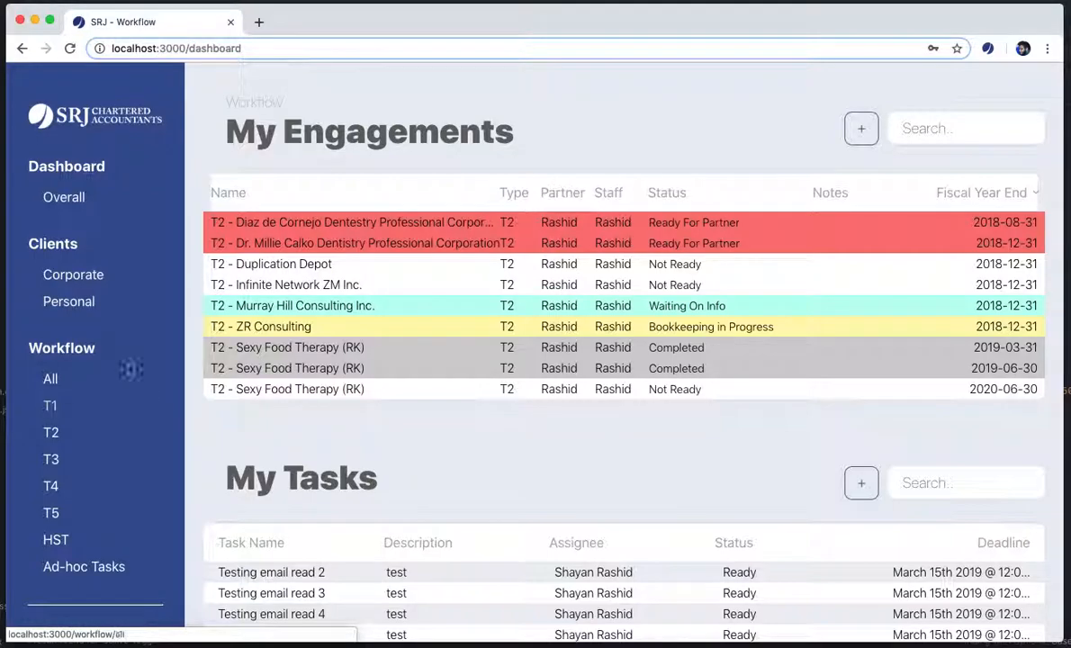
Go to Clients > Corporate and start a new corporate client
{"action": "left_click", "coordinate": [70, 277]}
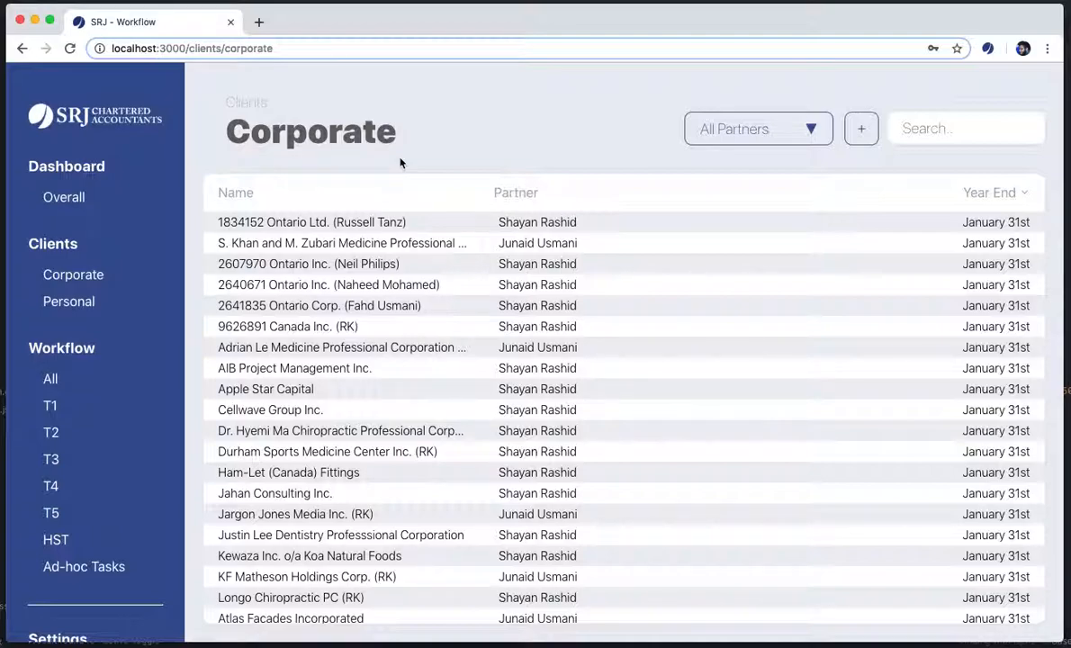
{"action": "left_click", "coordinate": [850, 133]}
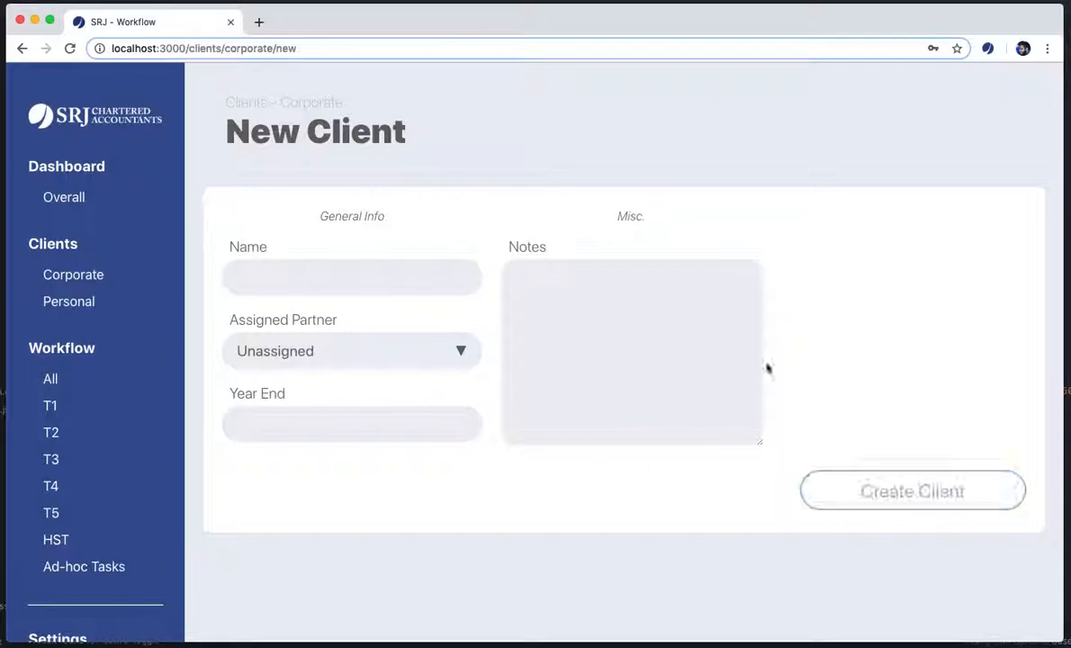
Create client 'My basic client' with an assigned partner, March 31 year end, and notes 'Basic notes for my client go here!'
{"action": "left_click", "coordinate": [371, 290]}
{"action": "type", "text": "My basic c"}
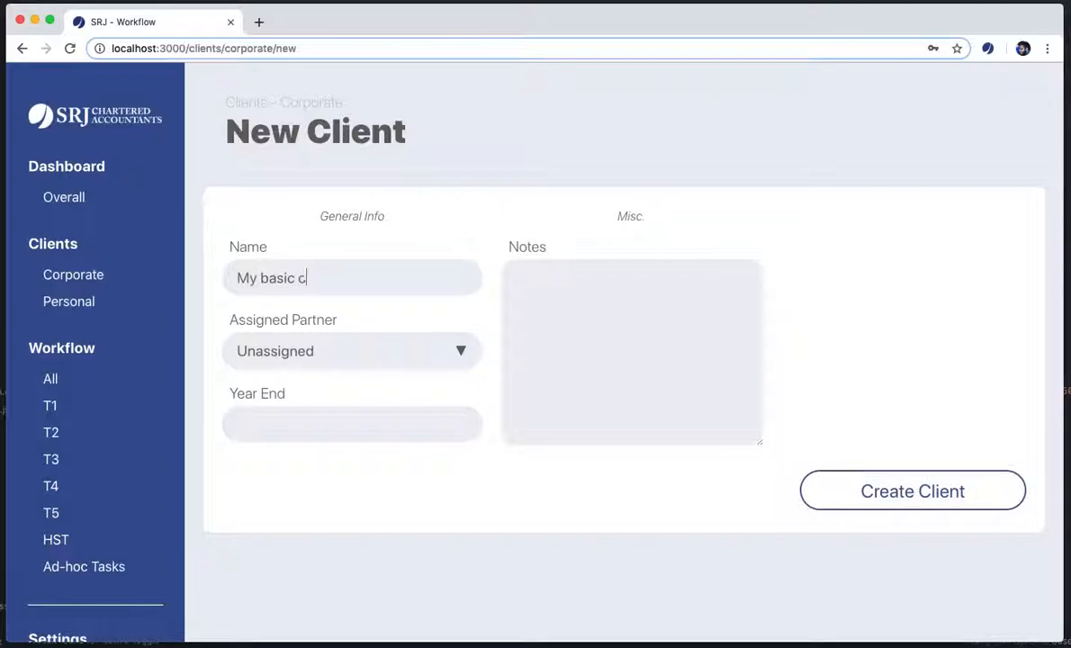
{"action": "type", "text": "lient"}
{"action": "left_click", "coordinate": [438, 358]}
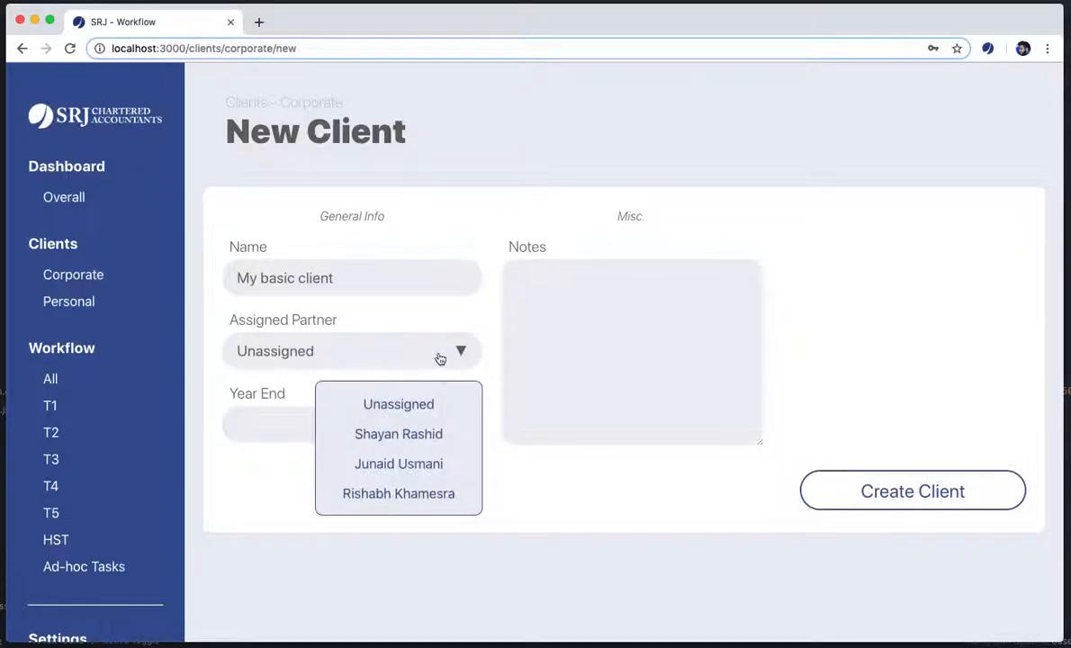
{"action": "left_click", "coordinate": [422, 433]}
{"action": "left_click", "coordinate": [330, 429]}
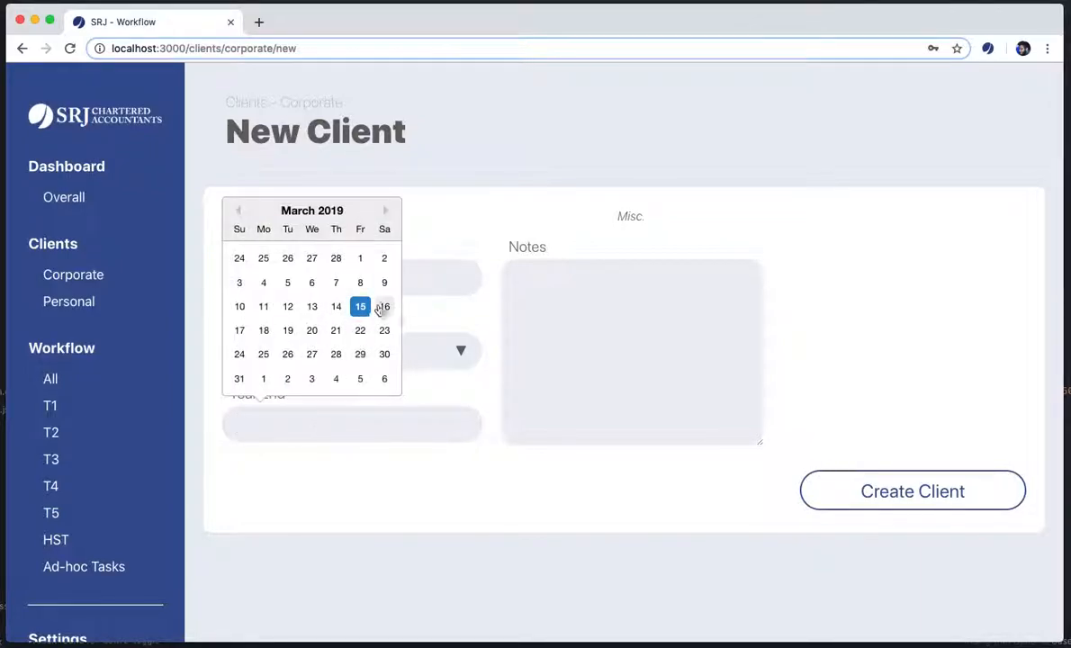
{"action": "left_click", "coordinate": [241, 379]}
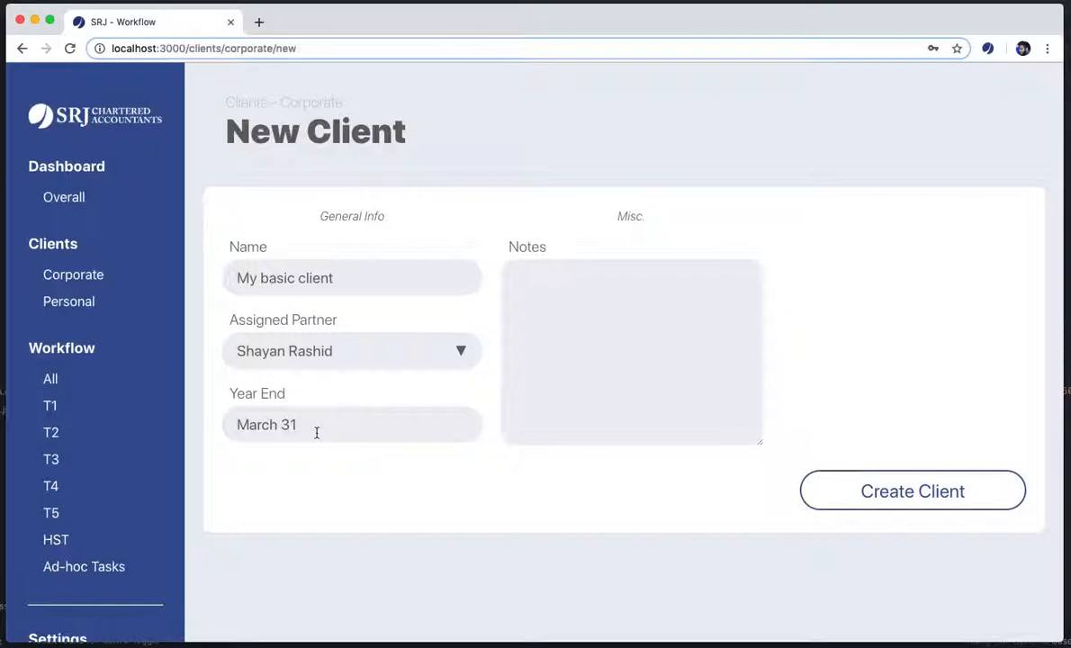
{"action": "left_click", "coordinate": [625, 315]}
{"action": "type", "text": "Basic notes for my "}
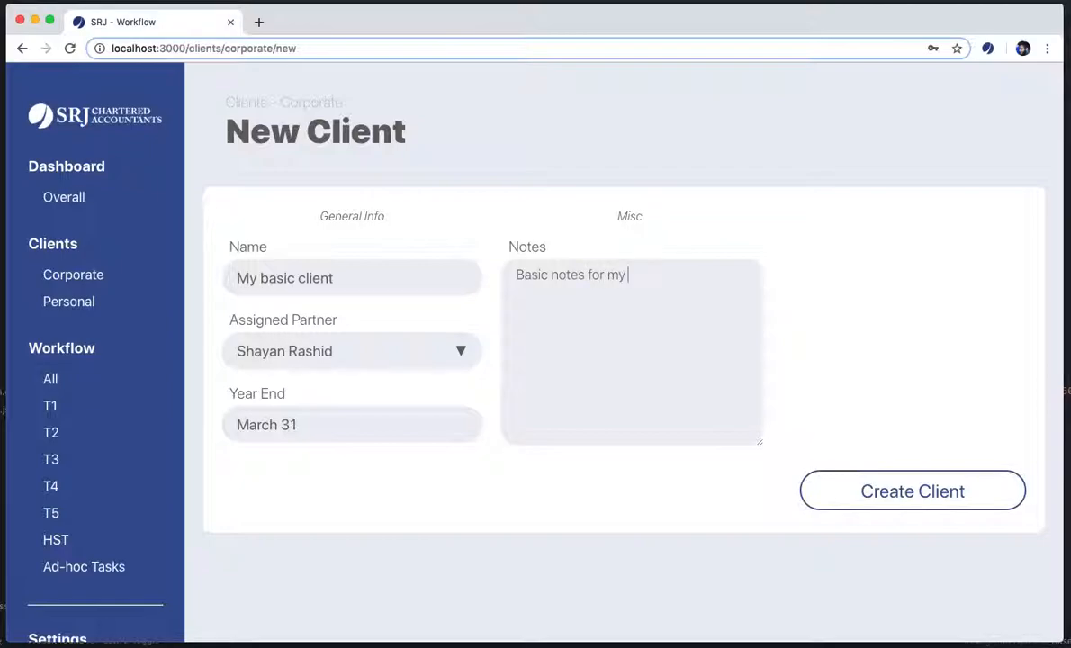
{"action": "type", "text": "client go here!"}
{"action": "left_click", "coordinate": [897, 494]}
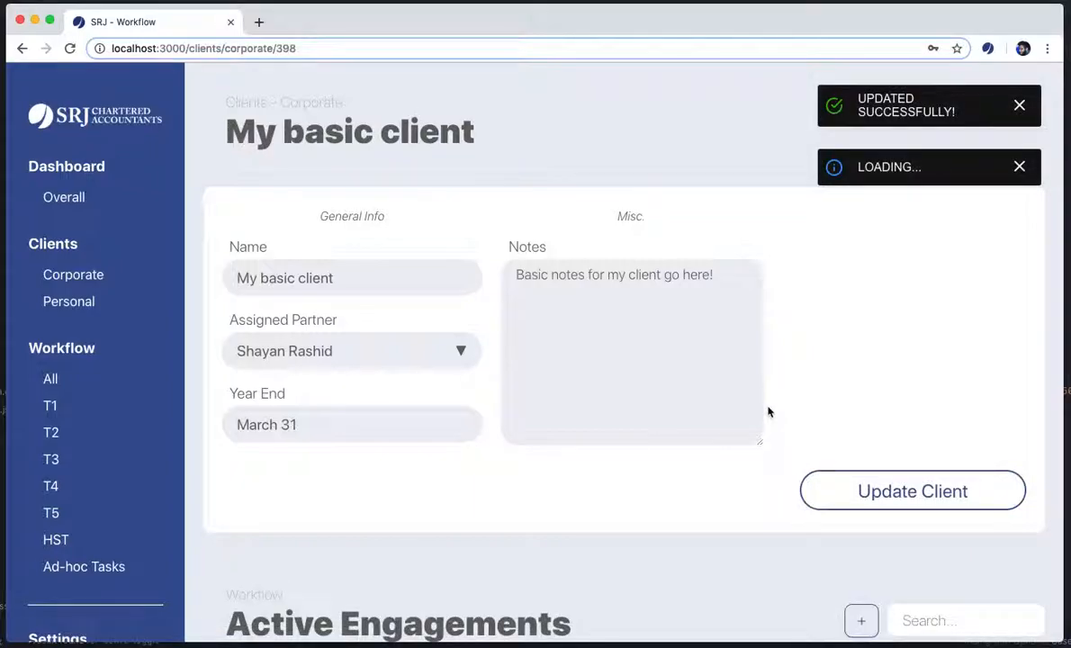
Review the new client's Active Engagements and Contacts, then return to the Corporate clients list
{"action": "scroll", "coordinate": [767, 411], "scroll_direction": "down", "scroll_amount": 6}
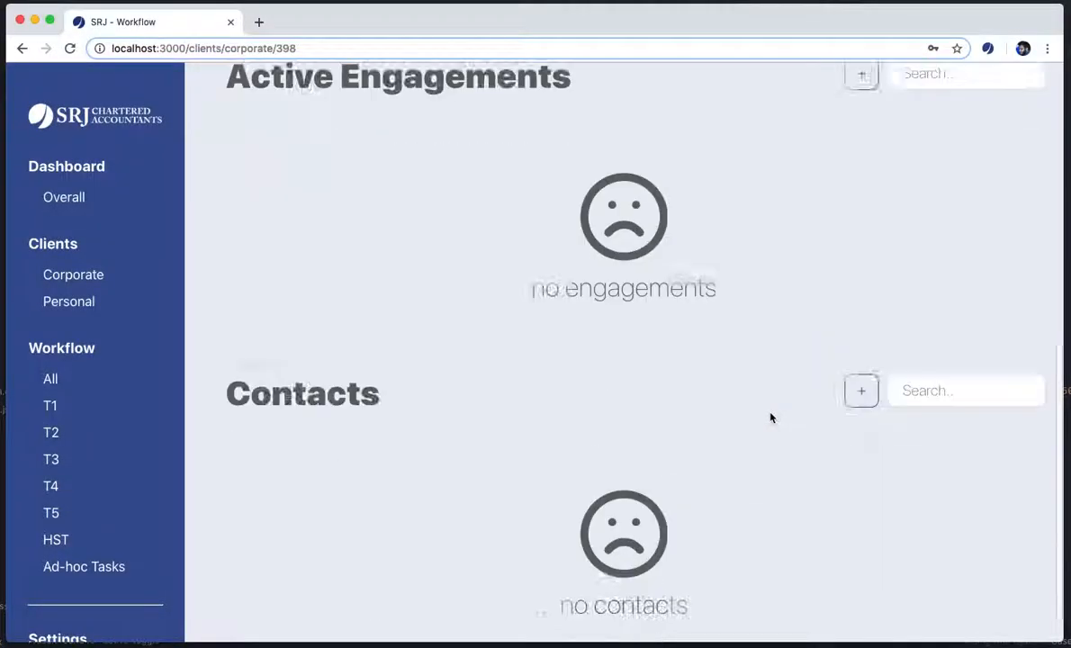
{"action": "scroll", "coordinate": [771, 418], "scroll_direction": "up", "scroll_amount": 6}
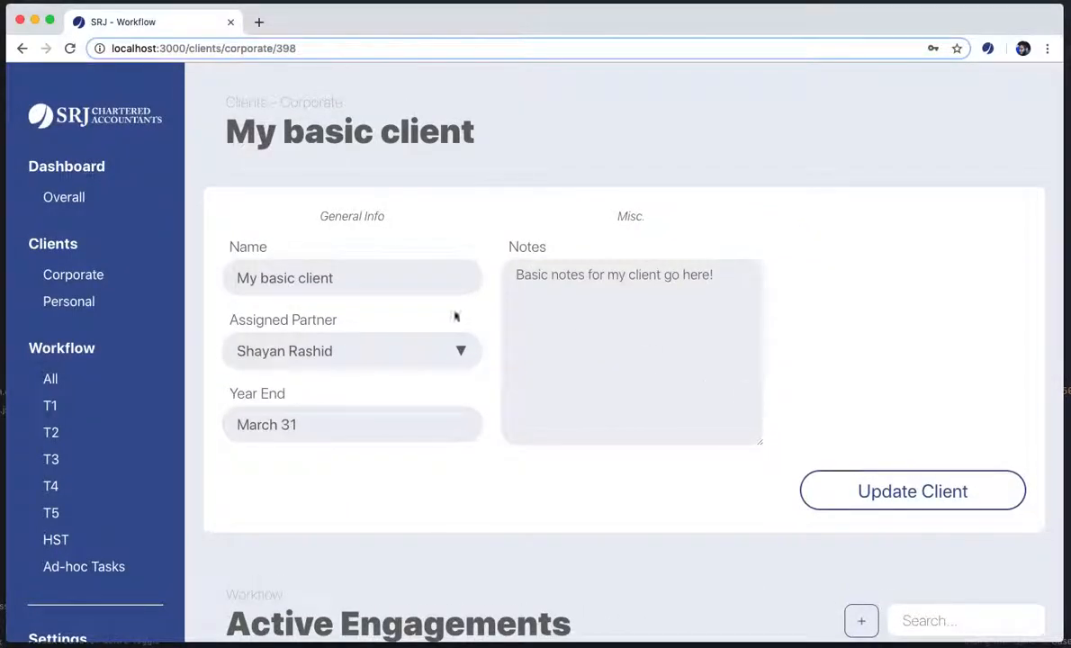
{"action": "left_click", "coordinate": [81, 274]}
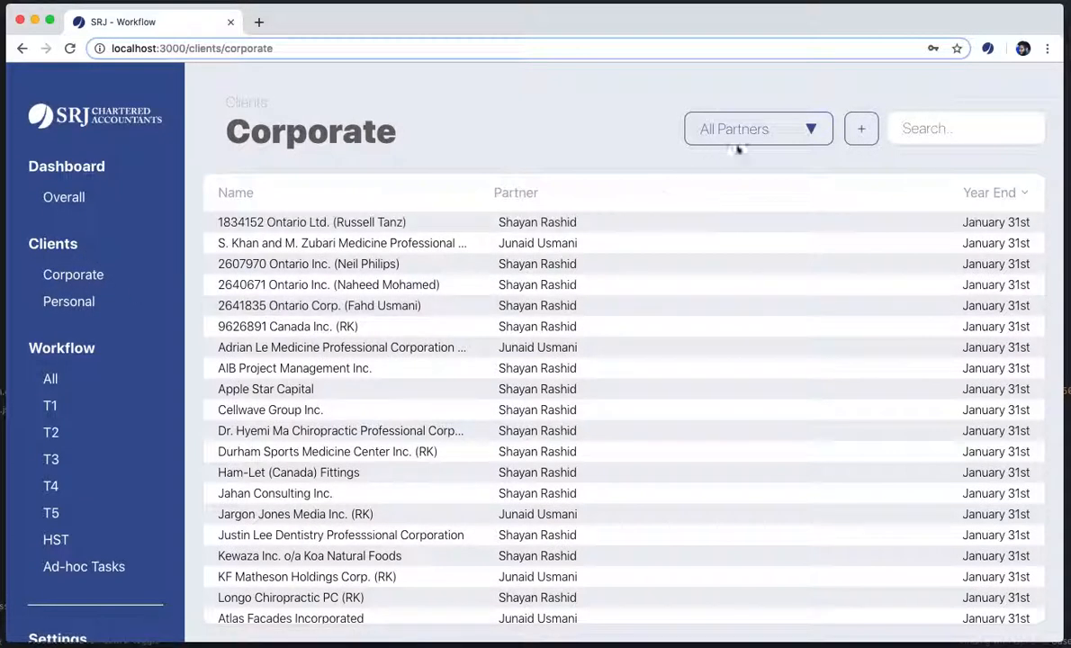
Try a 'My basic' search, clear it, and filter the client list to one partner
{"action": "left_click", "coordinate": [909, 130]}
{"action": "type", "text": "My ba"}
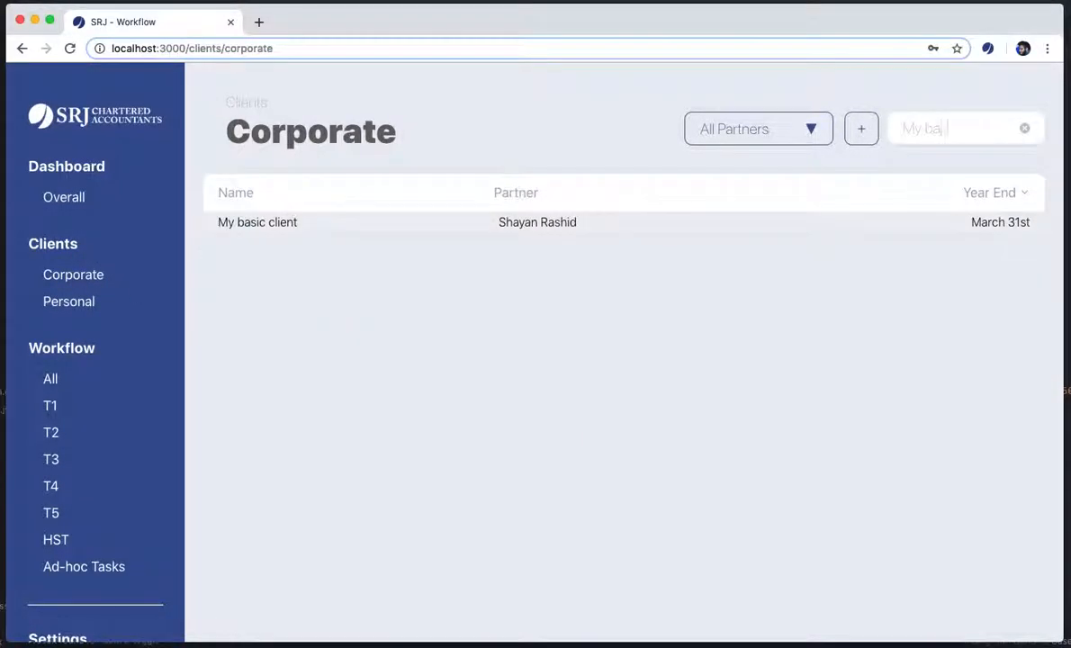
{"action": "type", "text": "sic"}
{"action": "key", "text": "BackSpace"}
{"action": "key", "text": "BackSpace"}
{"action": "key", "text": "BackSpace"}
{"action": "key", "text": "BackSpace"}
{"action": "key", "text": "BackSpace"}
{"action": "key", "text": "BackSpace"}
{"action": "key", "text": "BackSpace"}
{"action": "key", "text": "BackSpace"}
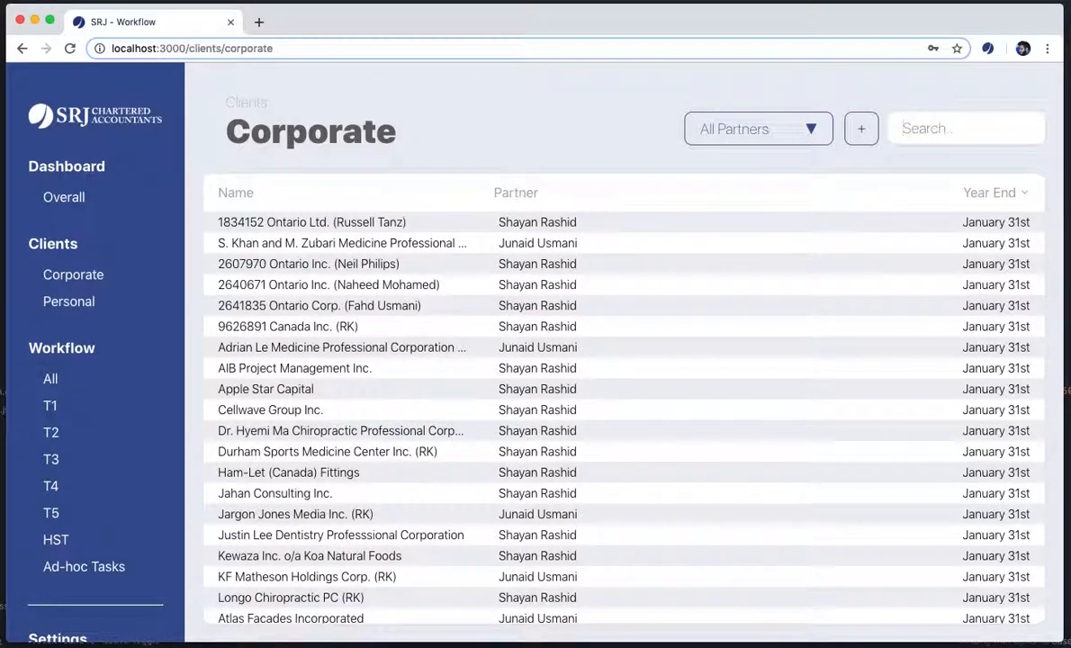
{"action": "left_click", "coordinate": [815, 132]}
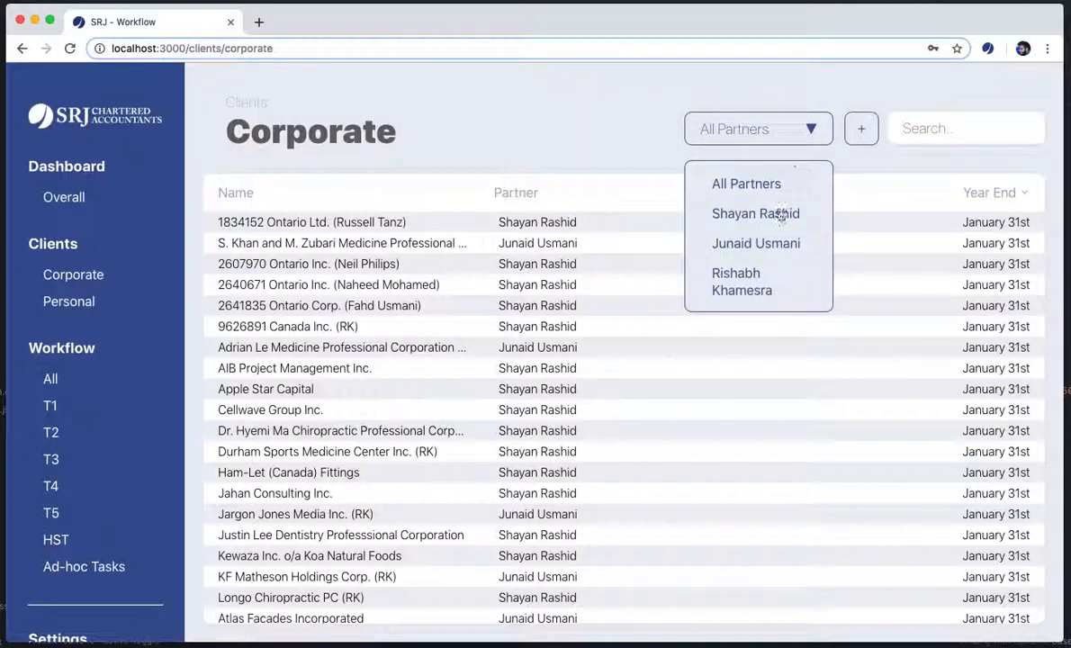
{"action": "left_click", "coordinate": [782, 216]}
{"action": "scroll", "coordinate": [633, 419], "scroll_direction": "down", "scroll_amount": 15}
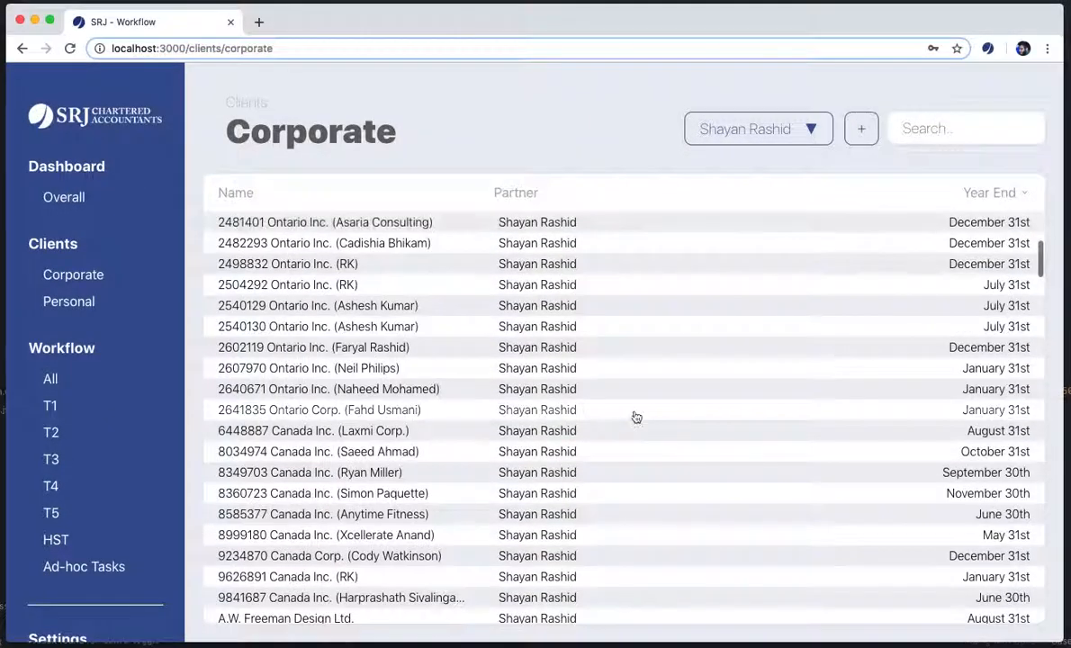
{"action": "scroll", "coordinate": [635, 417], "scroll_direction": "down", "scroll_amount": 3}
{"action": "scroll", "coordinate": [635, 417], "scroll_direction": "down", "scroll_amount": 15}
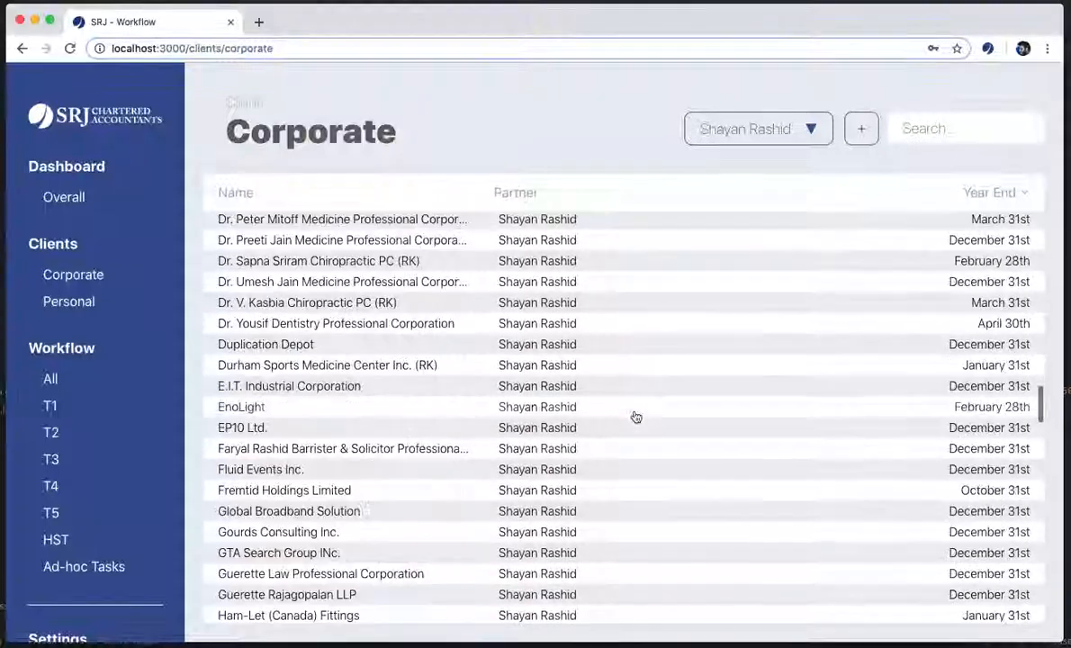
Sort the corporate client list by name, then reverse the order
{"action": "left_click", "coordinate": [255, 197]}
{"action": "left_click", "coordinate": [243, 197]}
{"action": "scroll", "coordinate": [348, 409], "scroll_direction": "down", "scroll_amount": 10}
{"action": "scroll", "coordinate": [348, 411], "scroll_direction": "up", "scroll_amount": 5}
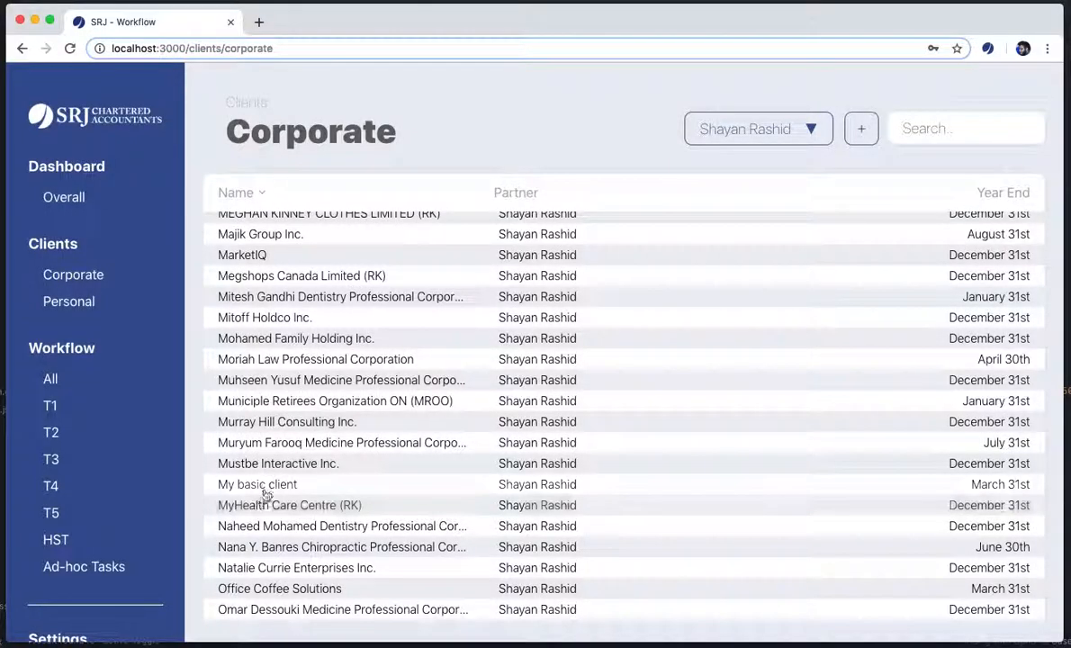
Search the clients for 'client' and pick My basic client from the results
{"action": "left_click", "coordinate": [1015, 132]}
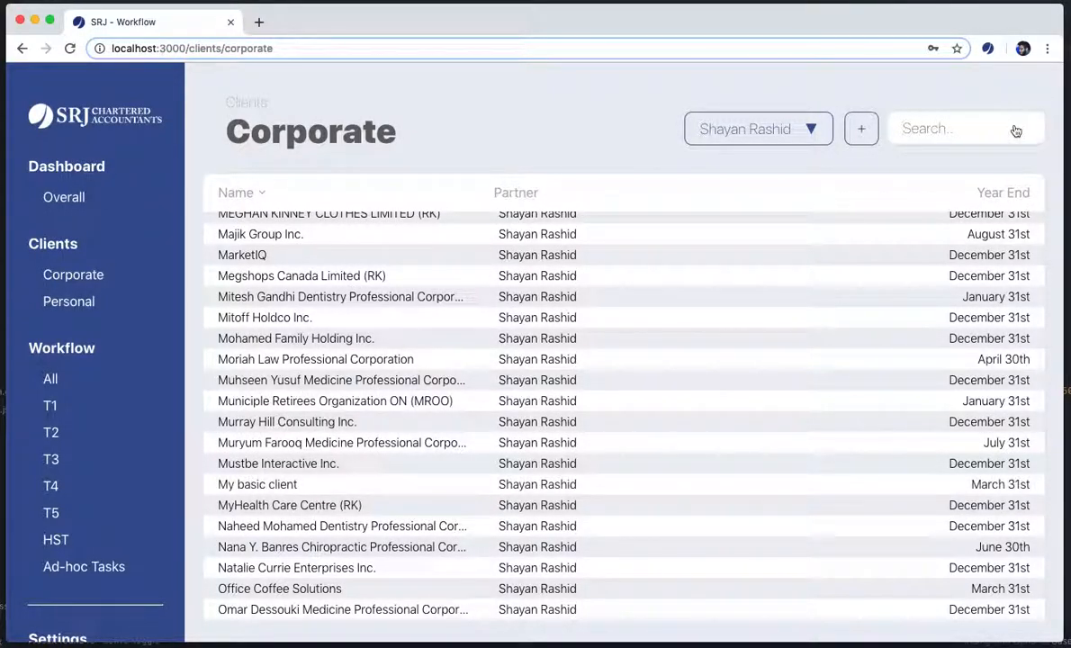
{"action": "type", "text": "basicz"}
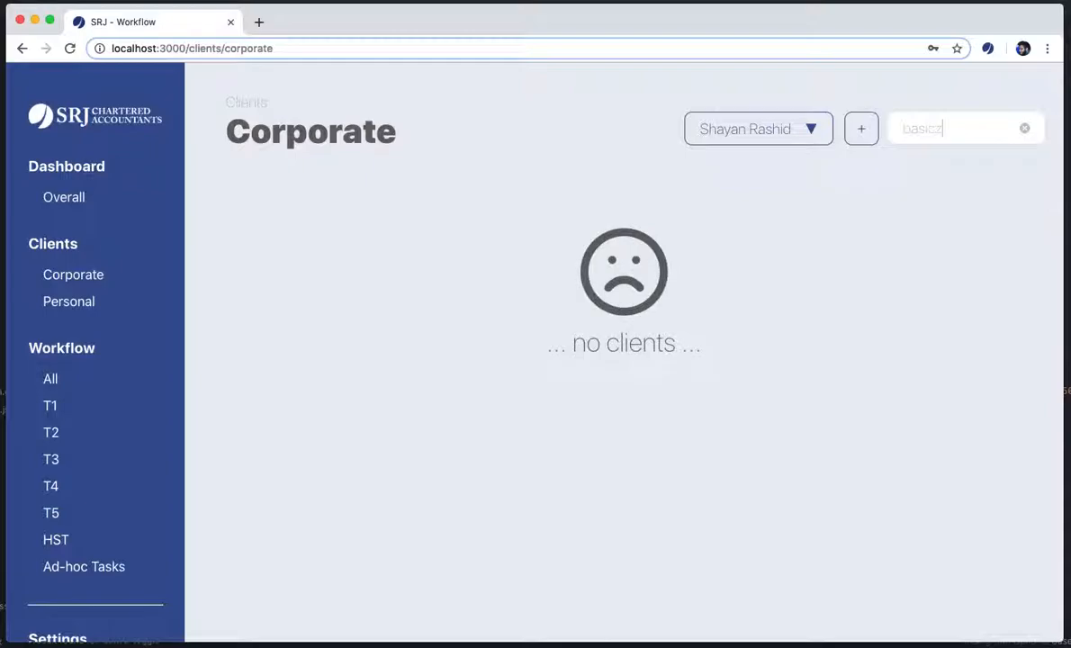
{"action": "key", "text": "super+a"}
{"action": "type", "text": "cleint"}
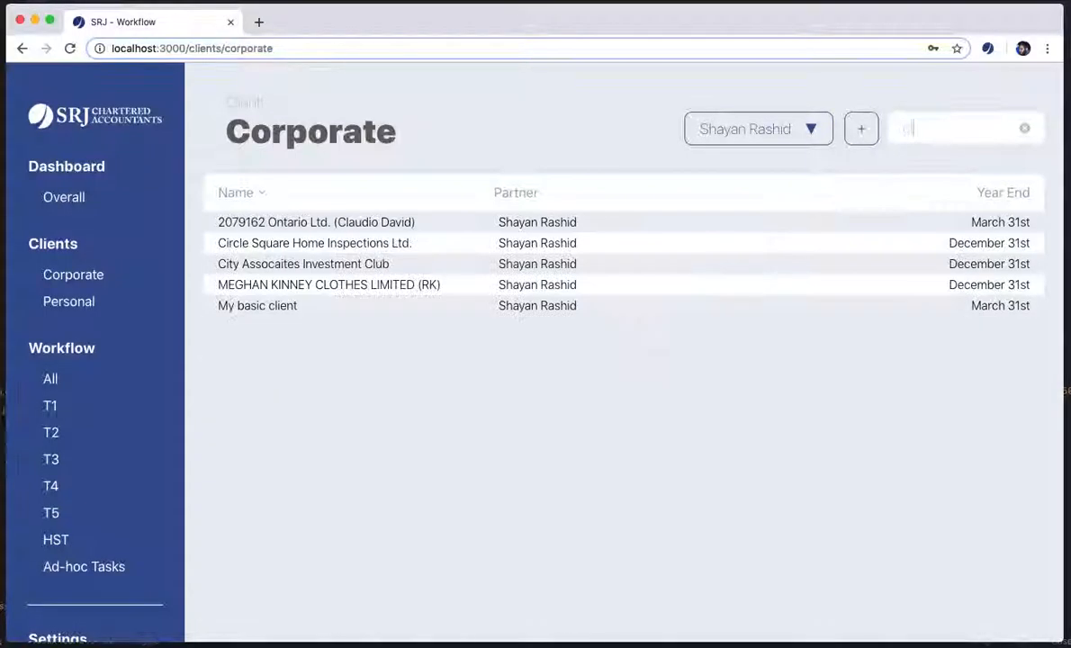
{"action": "key", "text": "BackSpace"}
{"action": "key", "text": "BackSpace"}
{"action": "key", "text": "BackSpace"}
{"action": "key", "text": "BackSpace"}
{"action": "type", "text": "ie"}
{"action": "left_click", "coordinate": [1024, 128]}
Open My basic client's page and scroll to its empty Active Engagements and Contacts sections
{"action": "left_click", "coordinate": [335, 224]}
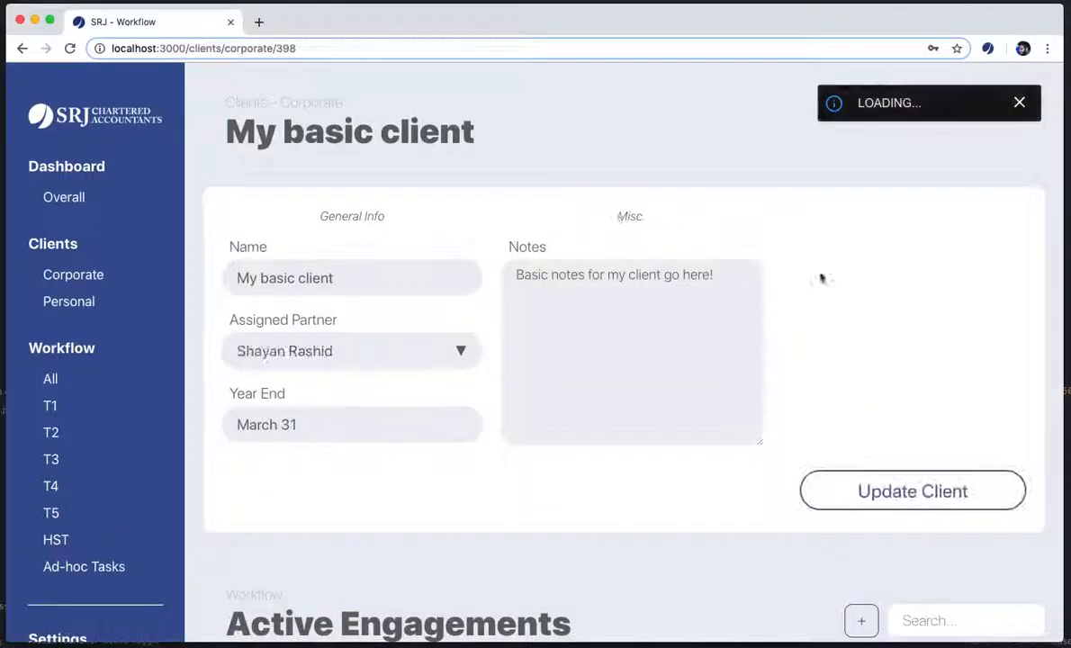
{"action": "scroll", "coordinate": [921, 325], "scroll_direction": "down", "scroll_amount": 6}
{"action": "scroll", "coordinate": [922, 327], "scroll_direction": "up", "scroll_amount": 3}
{"action": "scroll", "coordinate": [922, 327], "scroll_direction": "up", "scroll_amount": 3}
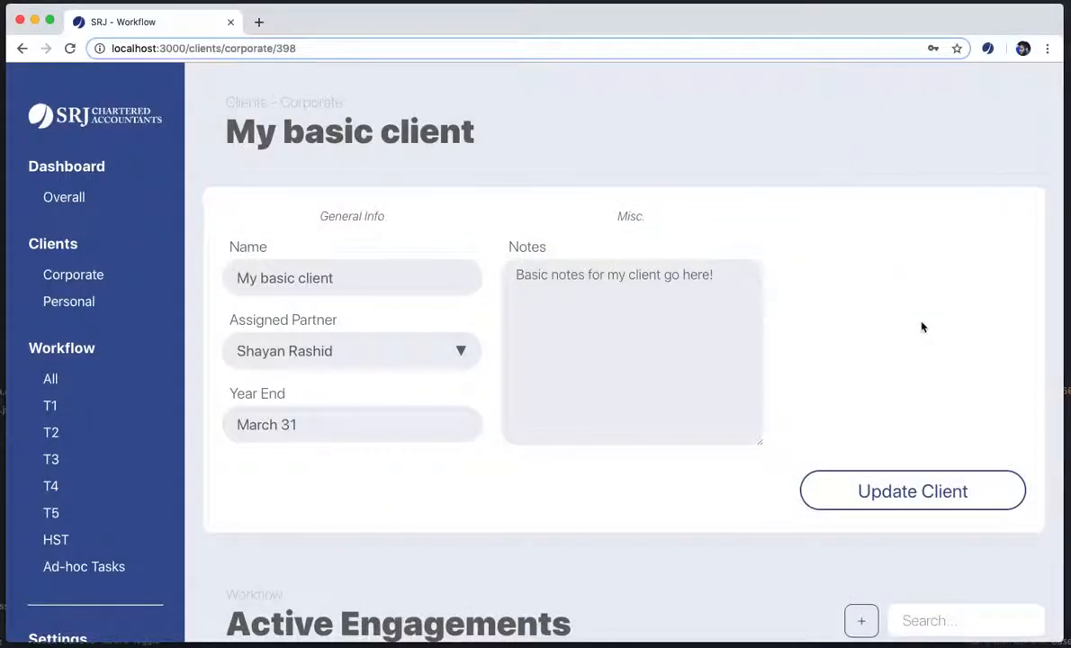
{"action": "scroll", "coordinate": [921, 327], "scroll_direction": "down", "scroll_amount": 6}
{"action": "scroll", "coordinate": [922, 326], "scroll_direction": "up", "scroll_amount": 2}
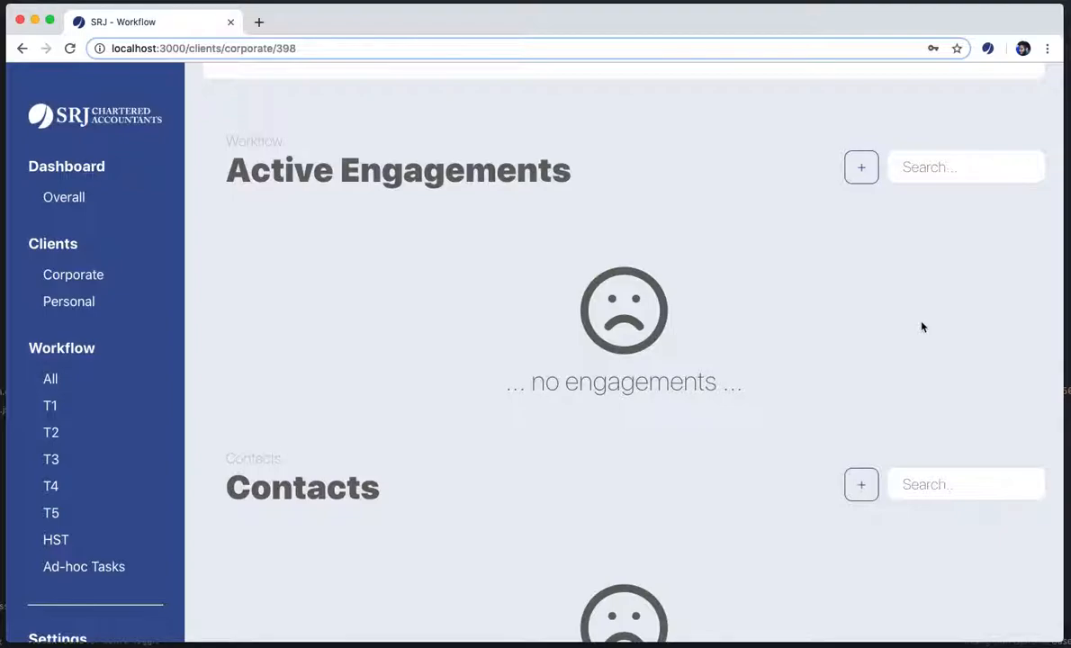
{"action": "scroll", "coordinate": [936, 311], "scroll_direction": "down", "scroll_amount": 2}
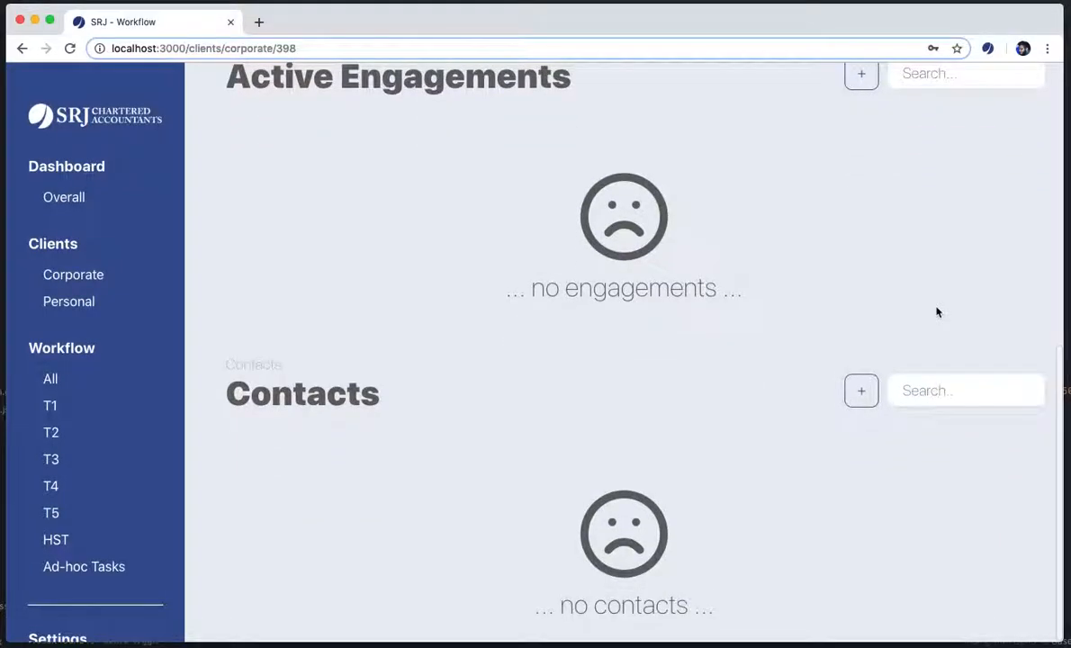
{"action": "scroll", "coordinate": [934, 306], "scroll_direction": "up", "scroll_amount": 6}
{"action": "scroll", "coordinate": [934, 304], "scroll_direction": "down", "scroll_amount": 4}
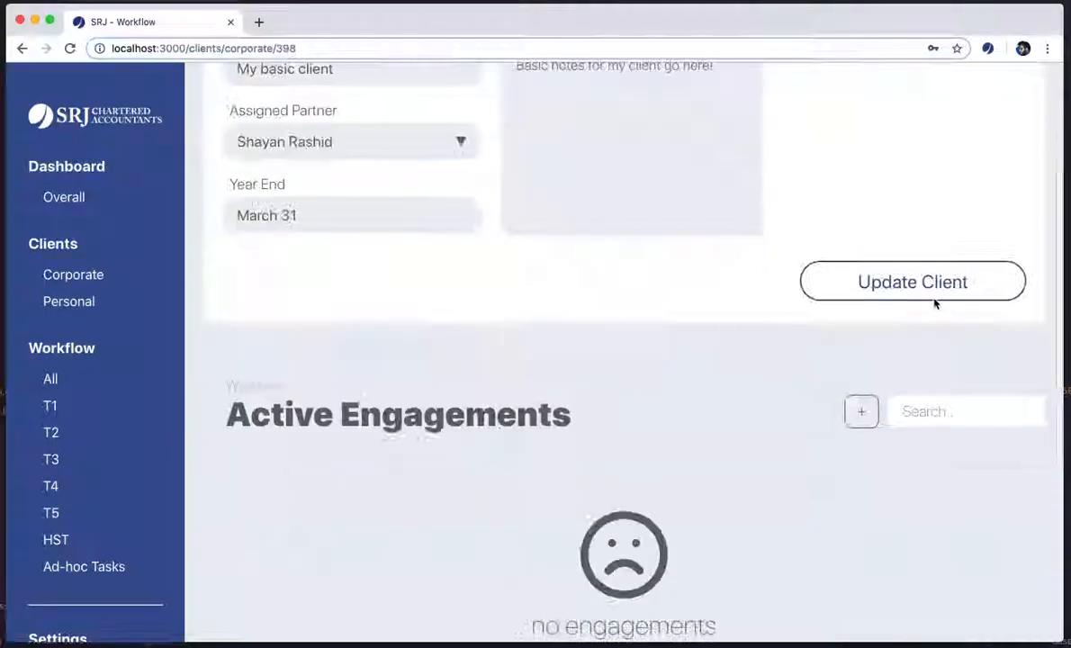
{"action": "scroll", "coordinate": [935, 304], "scroll_direction": "down", "scroll_amount": 1}
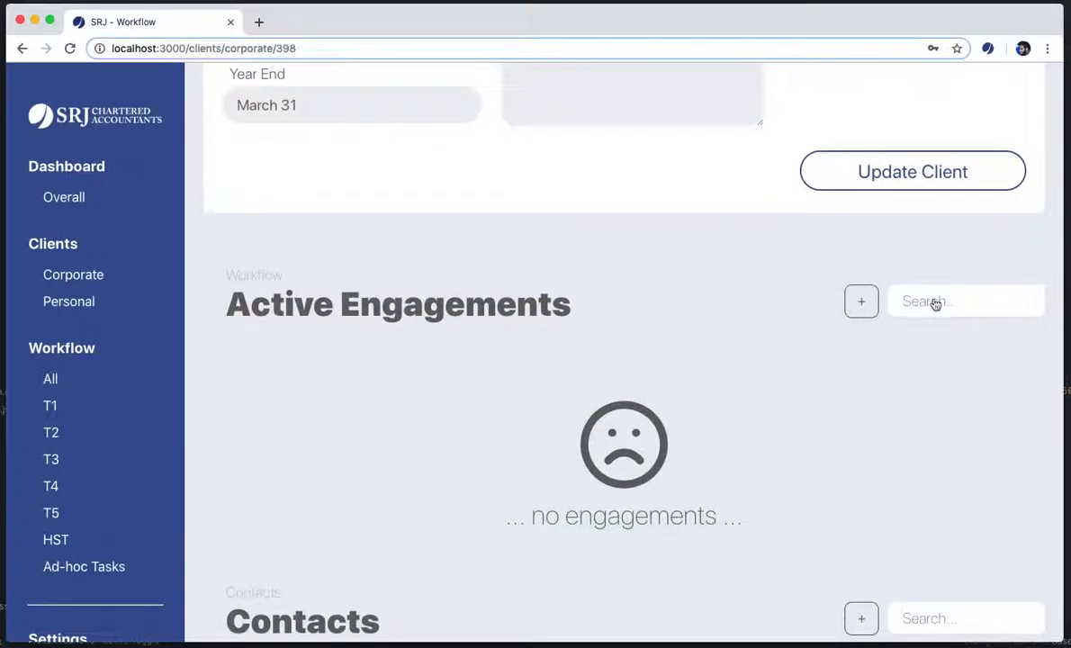
{"action": "scroll", "coordinate": [935, 304], "scroll_direction": "down", "scroll_amount": 5}
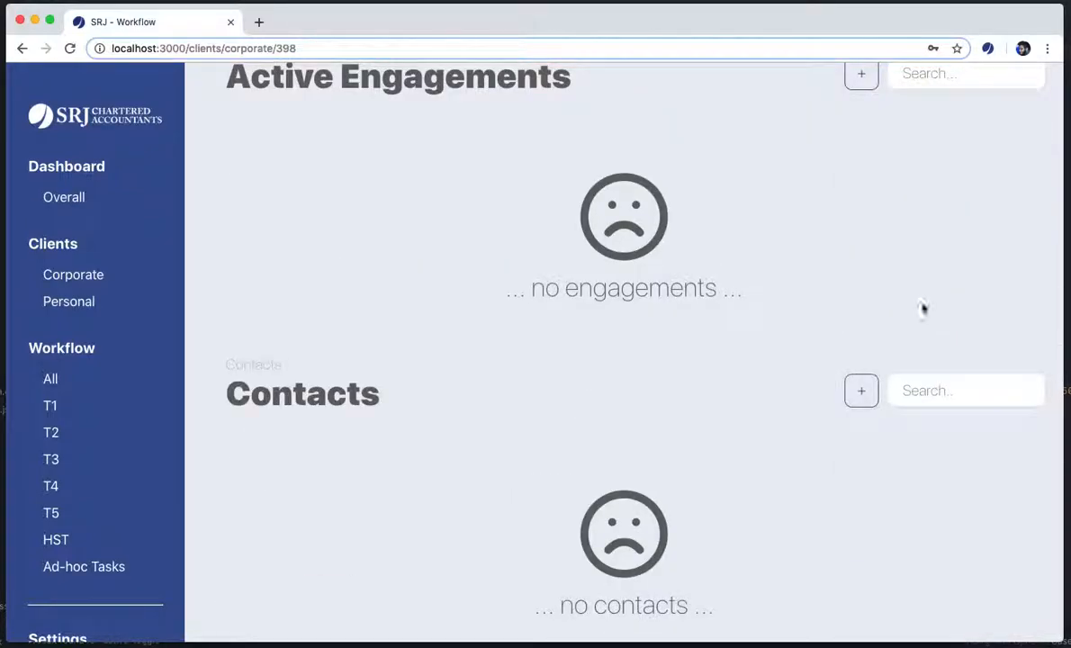
Start a new contact for the client and enter the contact's first and last name
{"action": "left_click", "coordinate": [861, 392]}
{"action": "left_click", "coordinate": [440, 287]}
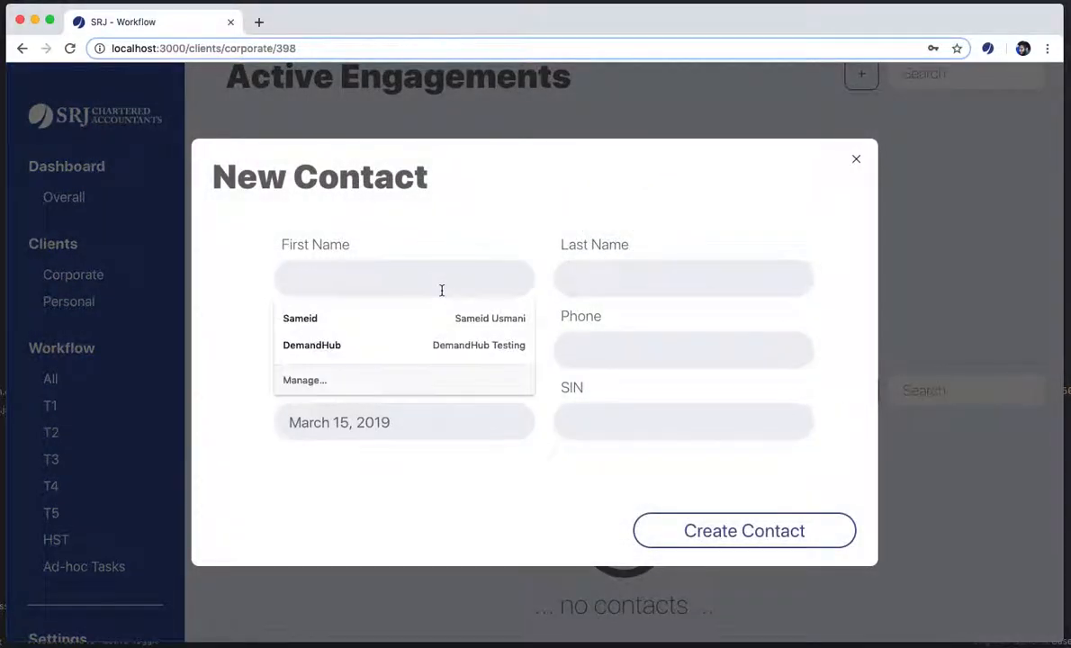
{"action": "type", "text": "Sameid"}
{"action": "key", "text": "Tab"}
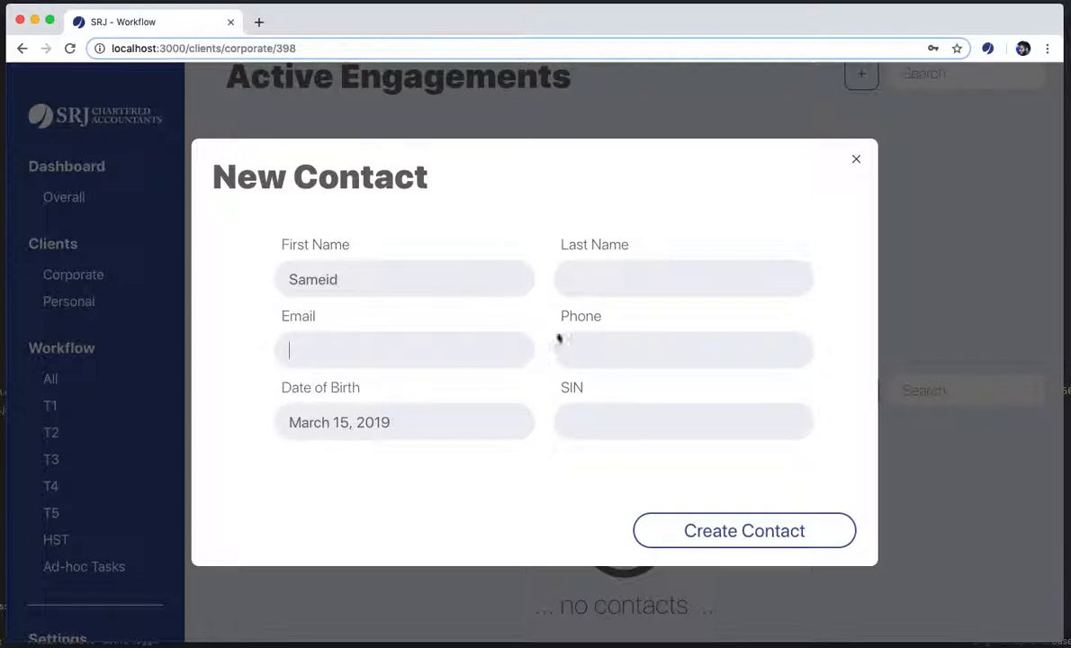
{"action": "double_click", "coordinate": [406, 263]}
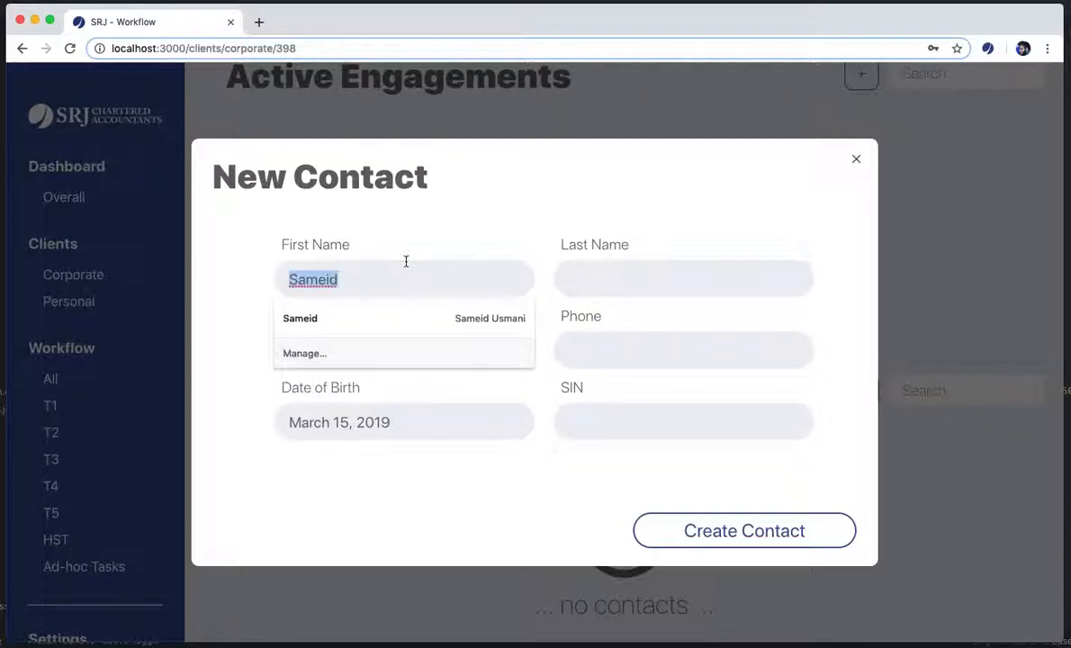
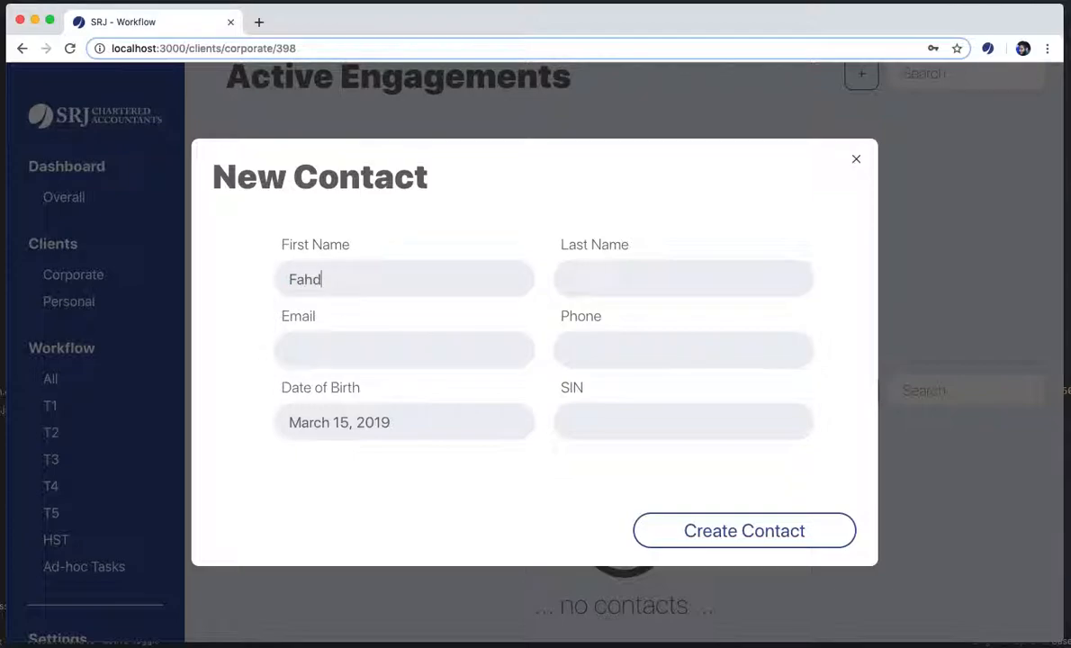
{"action": "left_click", "coordinate": [654, 285]}
{"action": "key", "text": "Tab"}
Fill in the contact's e-mail address, phone number and SIN
{"action": "left_click", "coordinate": [459, 355]}
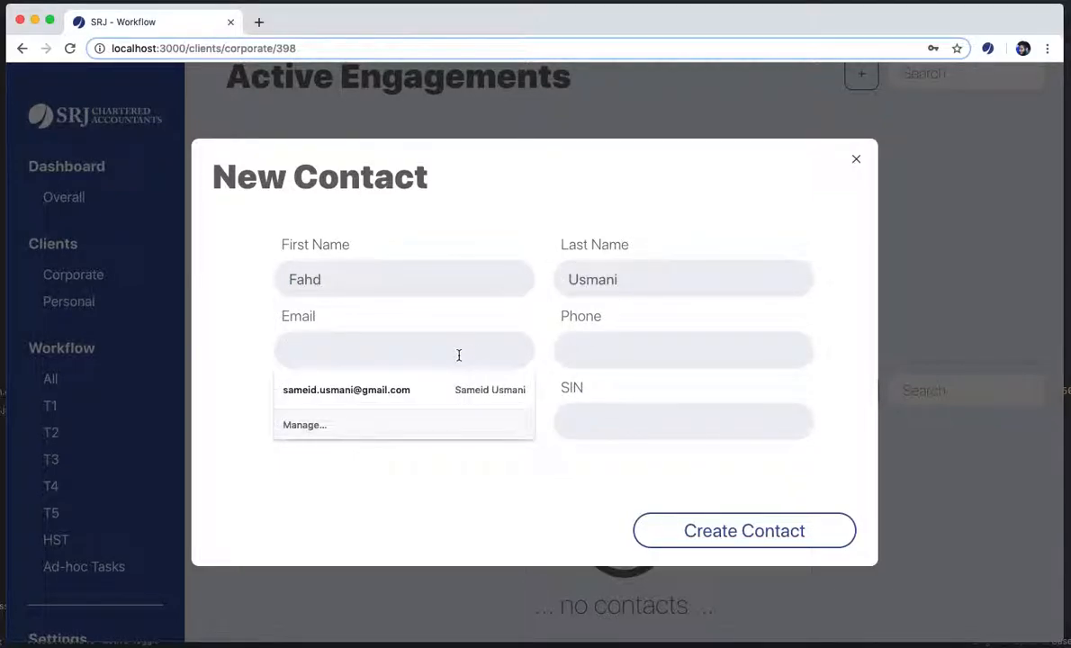
{"action": "left_click", "coordinate": [586, 343]}
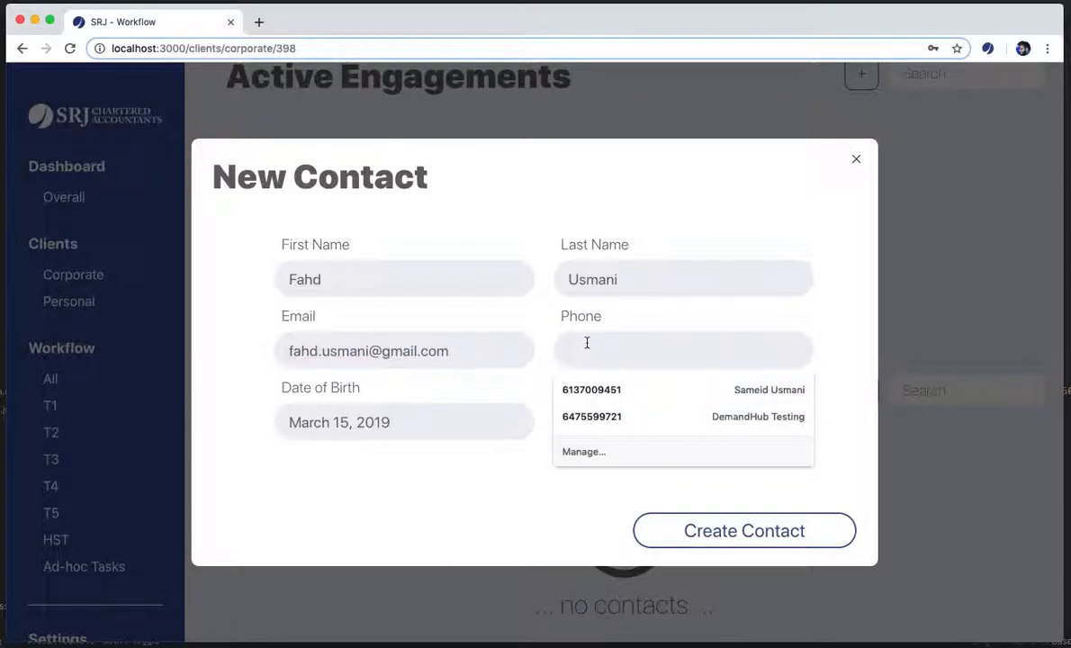
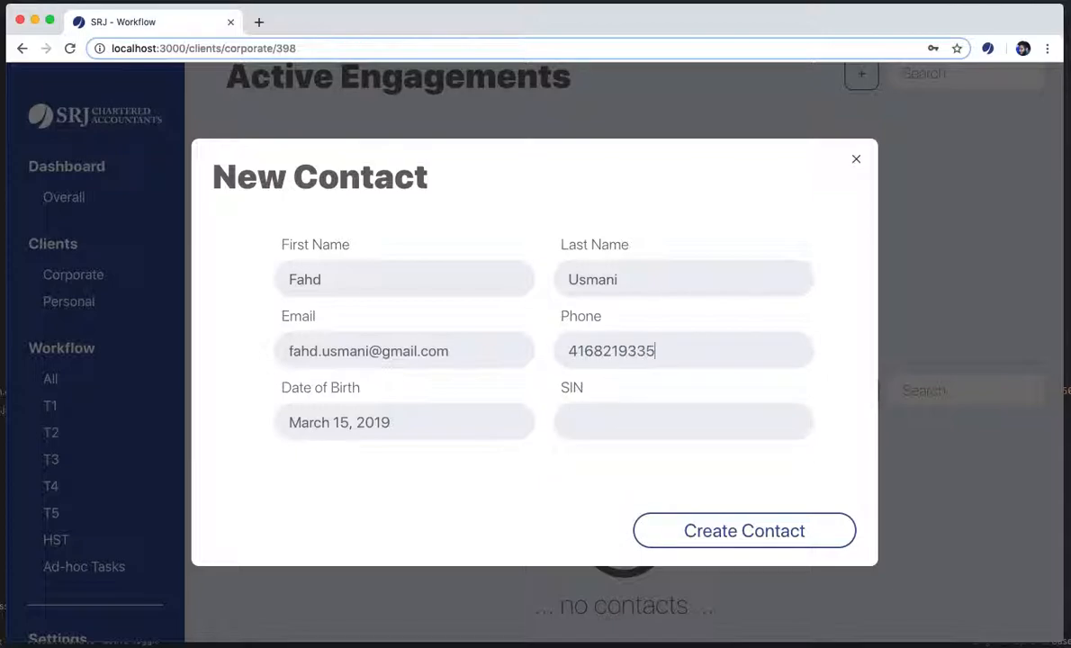
{"action": "left_click", "coordinate": [604, 423]}
{"action": "type", "text": "123123123"}
Set the contact's date of birth to March 1, 2015
{"action": "left_click", "coordinate": [473, 428]}
{"action": "left_click", "coordinate": [291, 206]}
{"action": "left_click", "coordinate": [291, 205]}
{"action": "left_click", "coordinate": [291, 205]}
{"action": "left_click", "coordinate": [290, 205]}
{"action": "left_click", "coordinate": [291, 205]}
{"action": "left_click", "coordinate": [290, 205]}
{"action": "left_click", "coordinate": [291, 205]}
{"action": "left_click", "coordinate": [291, 205]}
{"action": "left_click", "coordinate": [291, 205]}
{"action": "double_click", "coordinate": [290, 204]}
{"action": "double_click", "coordinate": [291, 204]}
{"action": "double_click", "coordinate": [291, 204]}
{"action": "double_click", "coordinate": [290, 204]}
{"action": "double_click", "coordinate": [291, 204]}
{"action": "left_click", "coordinate": [290, 204]}
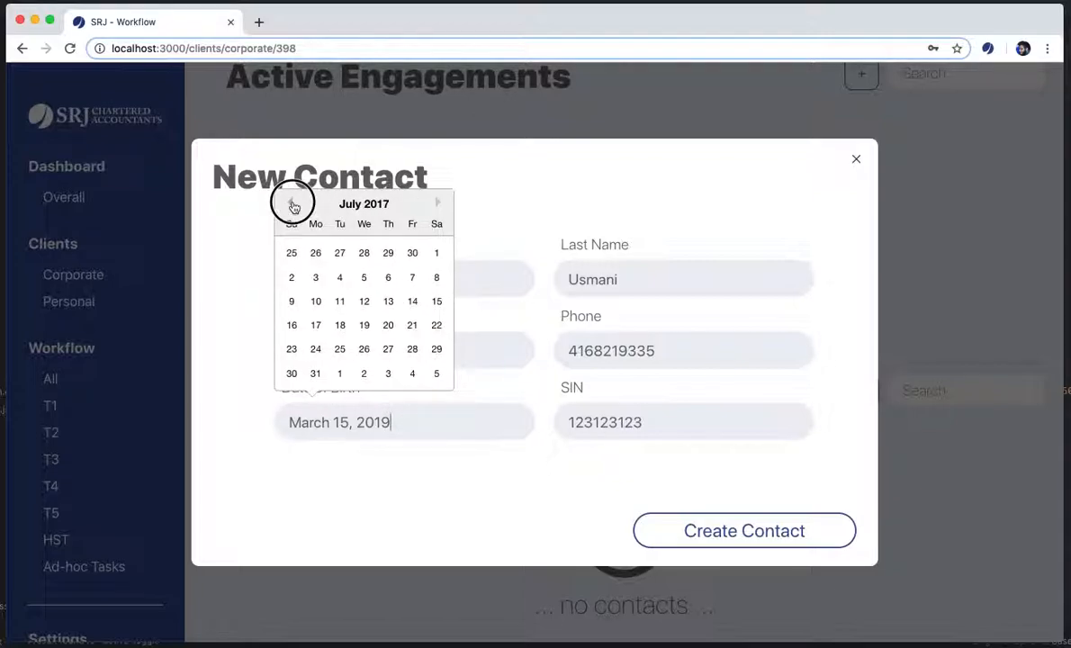
{"action": "left_click", "coordinate": [291, 204]}
{"action": "double_click", "coordinate": [291, 204]}
{"action": "double_click", "coordinate": [290, 204]}
{"action": "double_click", "coordinate": [290, 205]}
{"action": "double_click", "coordinate": [290, 206]}
{"action": "double_click", "coordinate": [291, 205]}
{"action": "left_click", "coordinate": [291, 205]}
{"action": "double_click", "coordinate": [290, 205]}
{"action": "double_click", "coordinate": [291, 205]}
{"action": "double_click", "coordinate": [290, 205]}
{"action": "left_click", "coordinate": [290, 206]}
{"action": "left_click", "coordinate": [291, 205]}
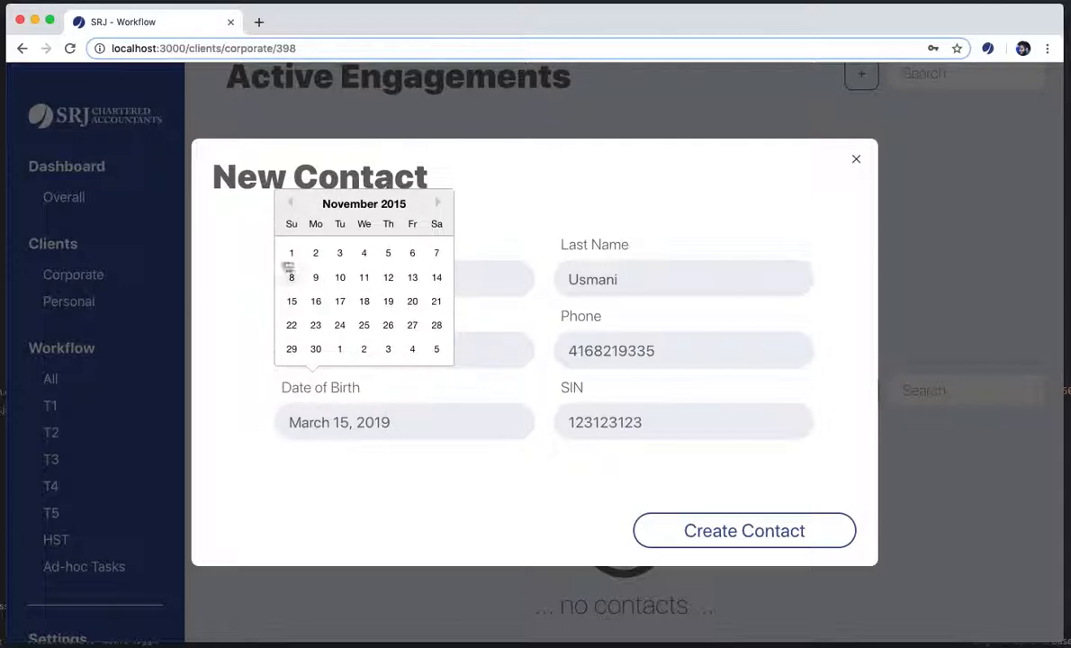
{"action": "double_click", "coordinate": [291, 205]}
{"action": "double_click", "coordinate": [291, 205]}
{"action": "double_click", "coordinate": [290, 205]}
{"action": "left_click", "coordinate": [291, 205]}
{"action": "left_click", "coordinate": [291, 205]}
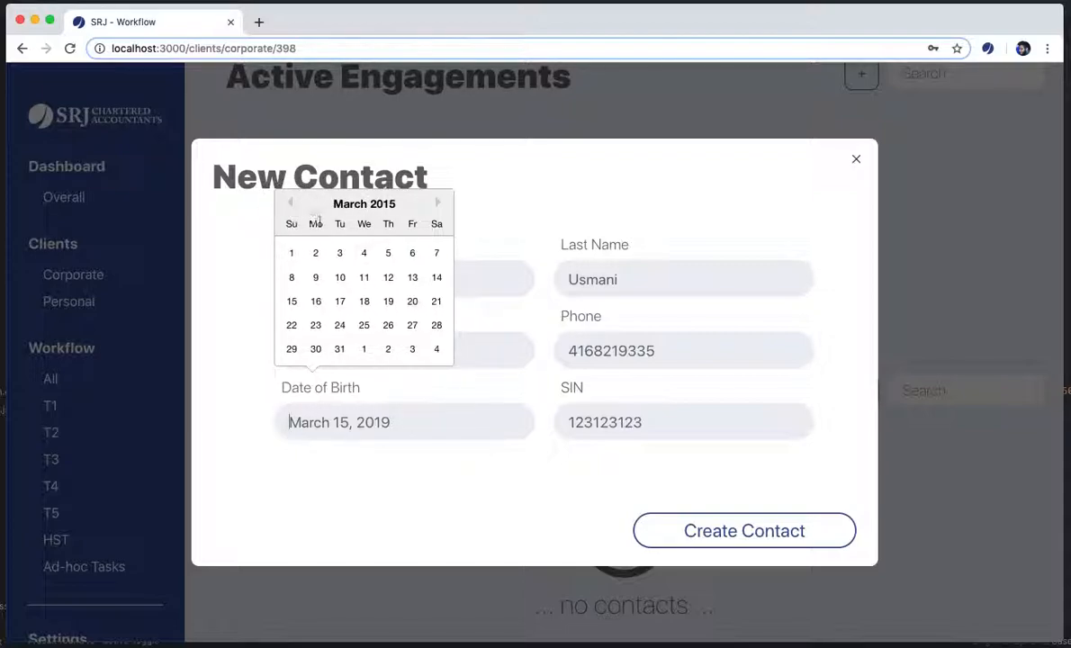
{"action": "left_click", "coordinate": [291, 252]}
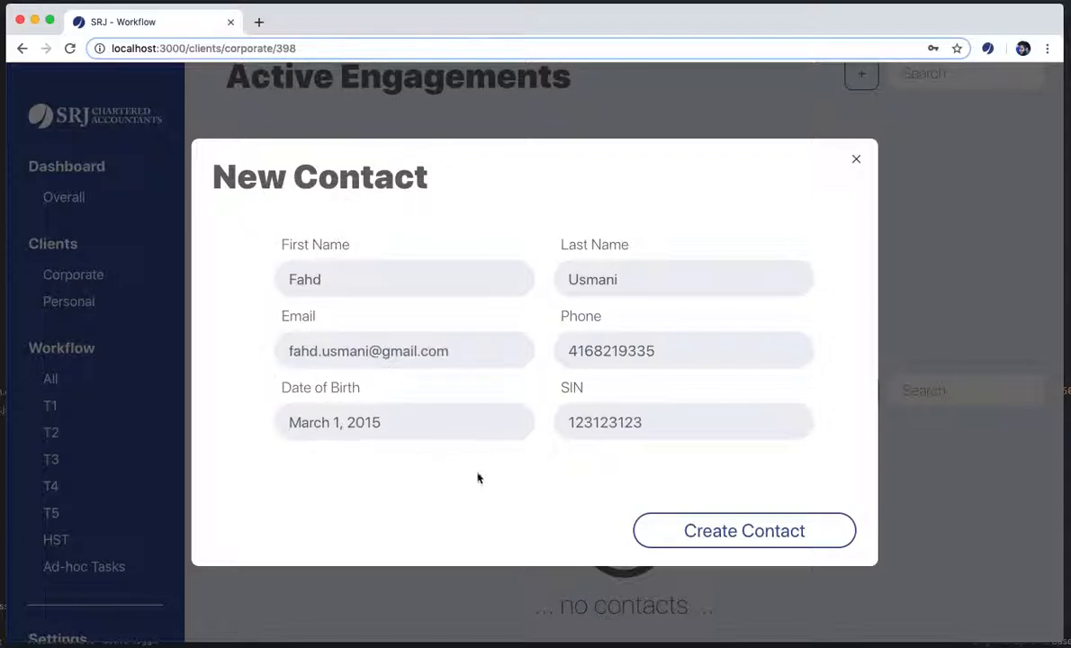
{"action": "left_click", "coordinate": [737, 526]}
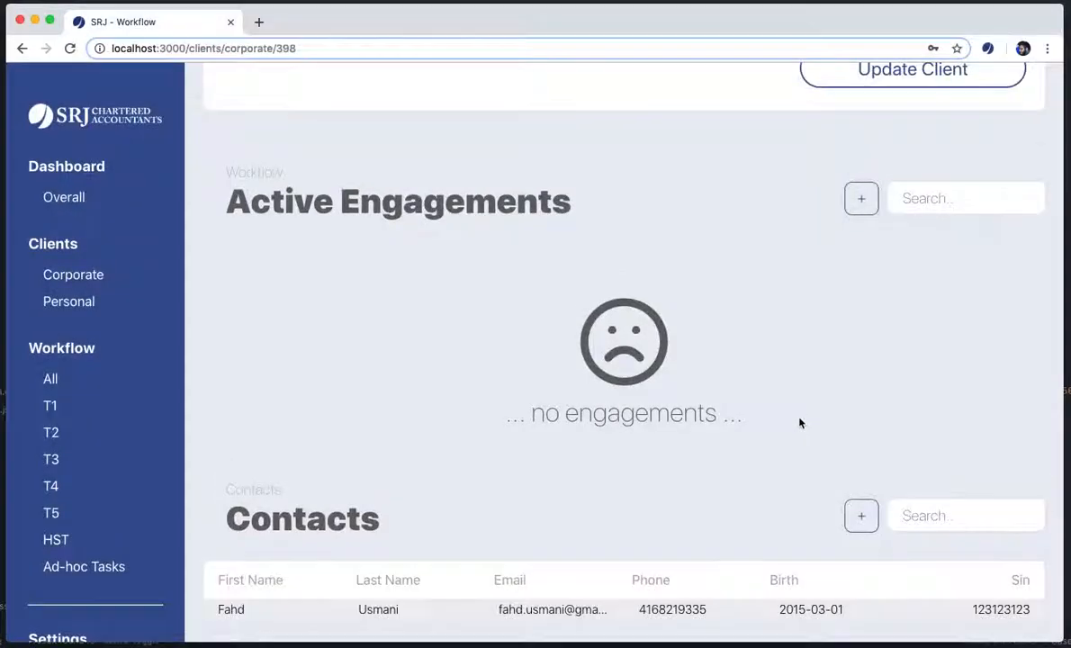
{"action": "scroll", "coordinate": [690, 471], "scroll_direction": "up", "scroll_amount": 5}
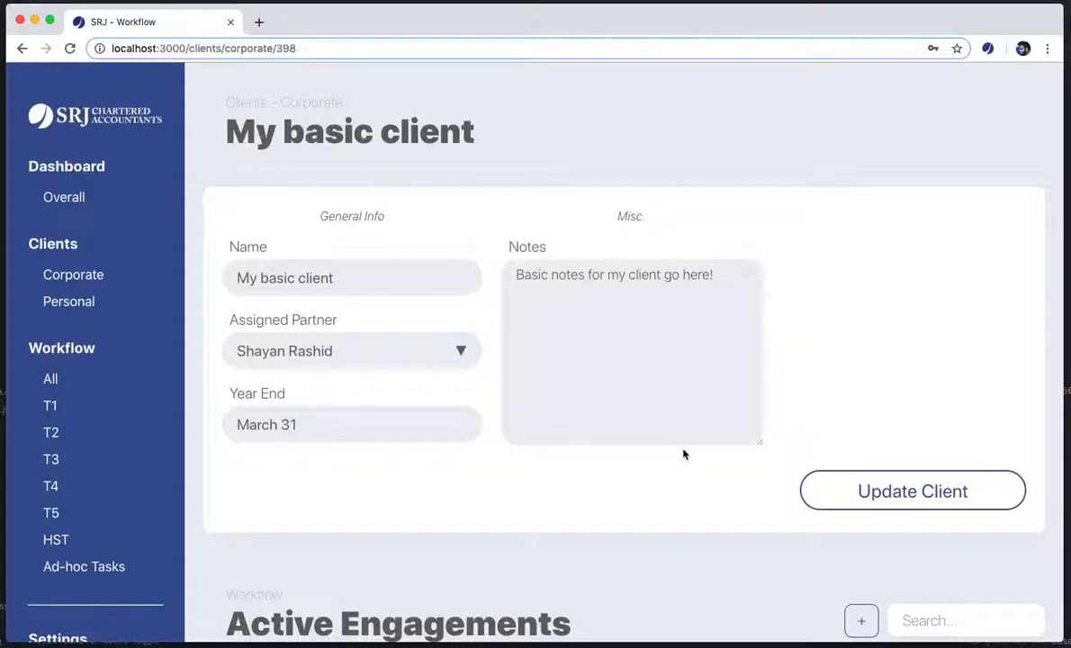
{"action": "scroll", "coordinate": [684, 454], "scroll_direction": "down", "scroll_amount": 5}
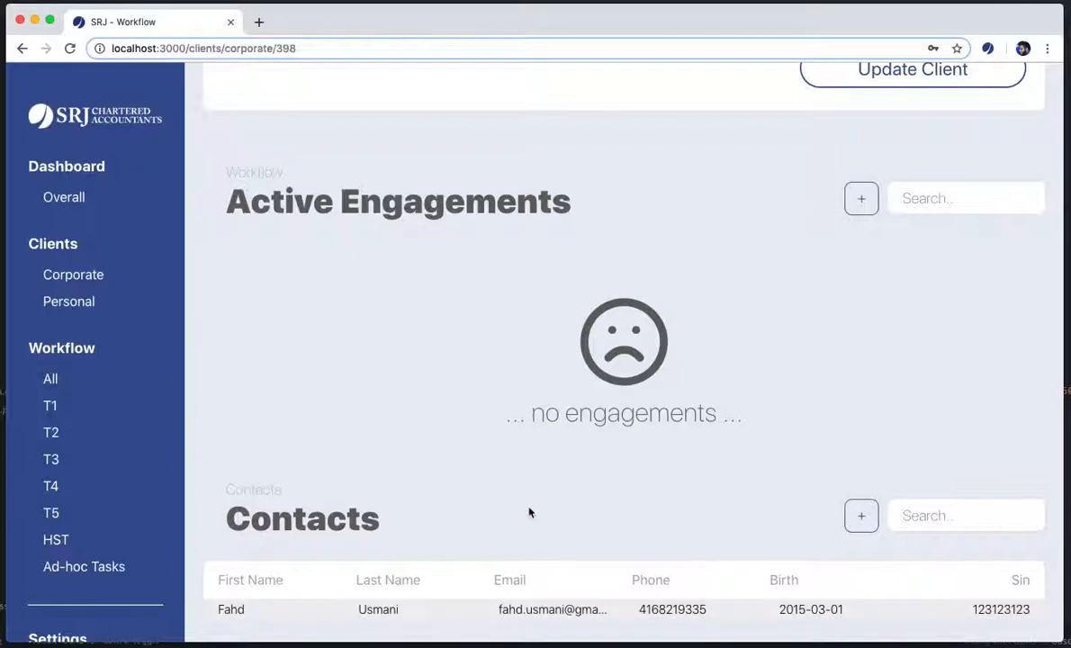
{"action": "scroll", "coordinate": [528, 506], "scroll_direction": "up", "scroll_amount": 5}
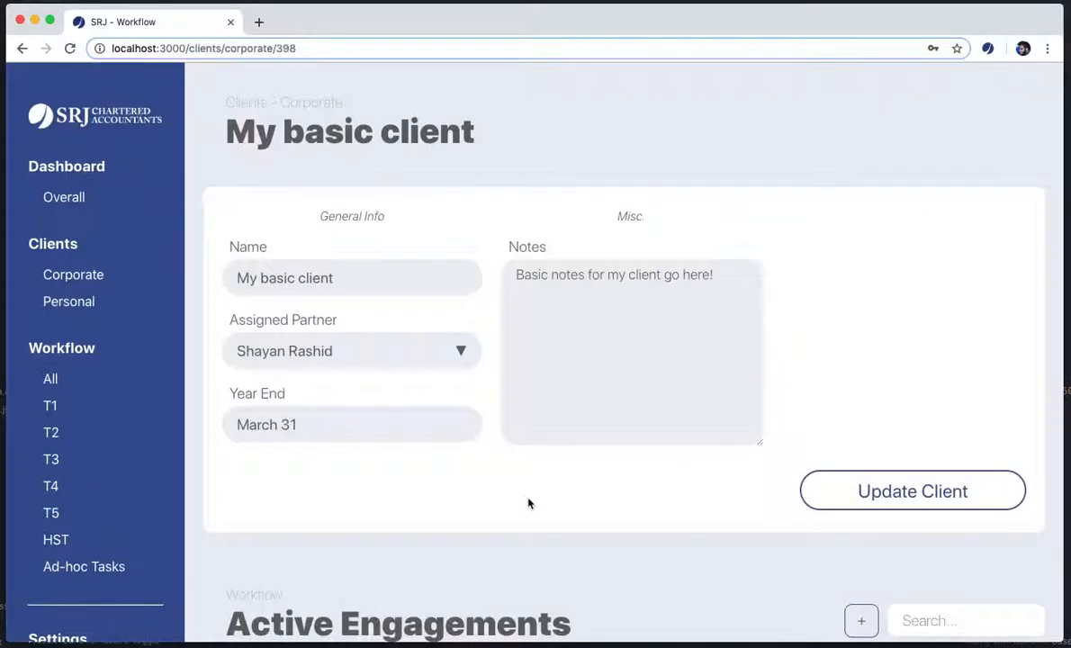
{"action": "scroll", "coordinate": [528, 504], "scroll_direction": "down", "scroll_amount": 5}
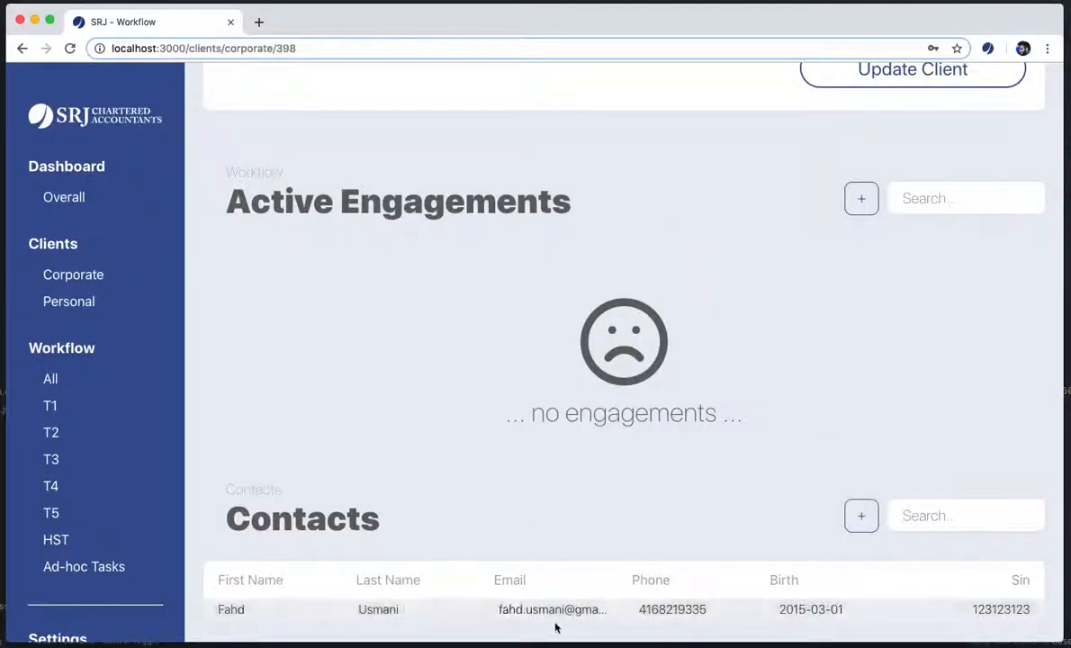
Start a second contact and autofill the other person's saved name, e-mail and phone
{"action": "left_click", "coordinate": [861, 518]}
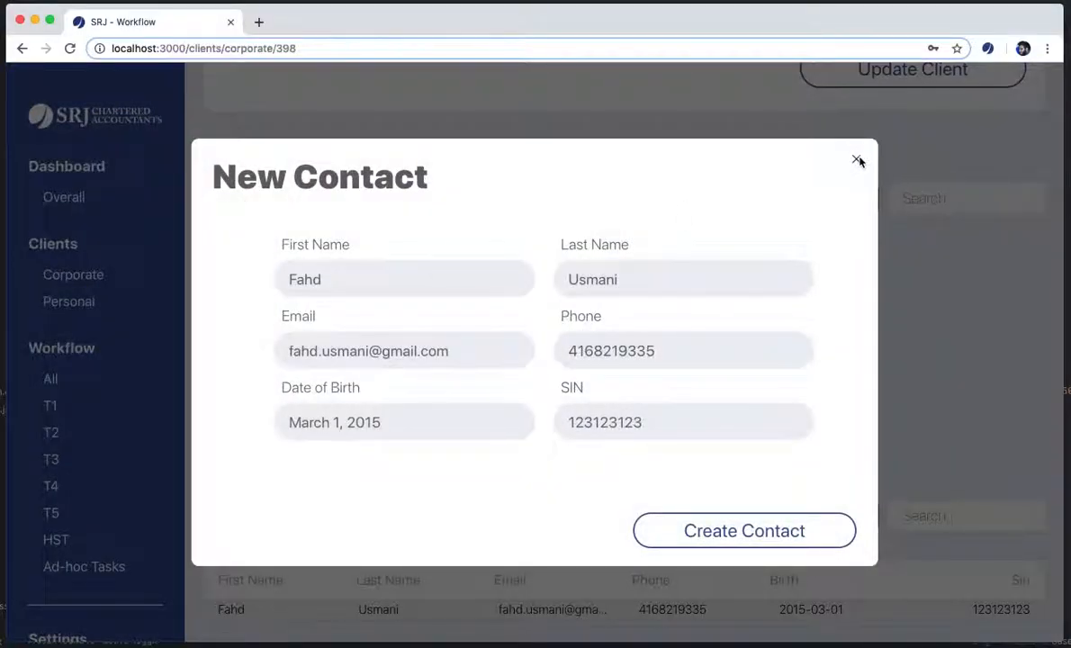
{"action": "double_click", "coordinate": [361, 275]}
{"action": "type", "text": "d"}
{"action": "key", "text": "BackSpace"}
{"action": "type", "text": "sa"}
{"action": "left_click", "coordinate": [377, 320]}
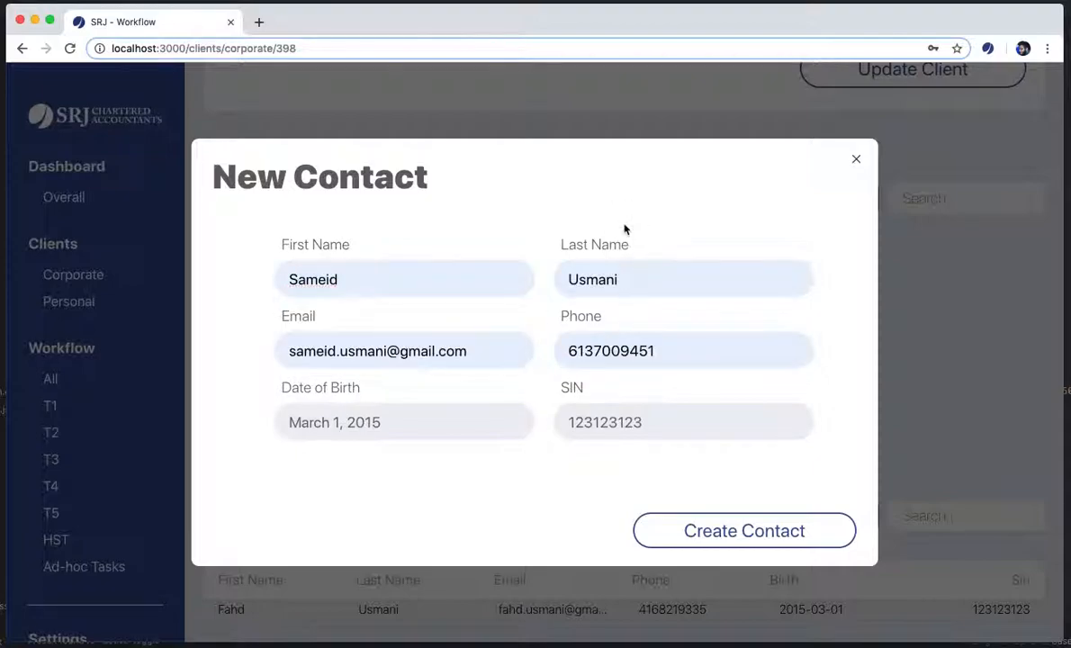
Set the birth date to November 1, 2014 and select the existing SIN for replacement
{"action": "left_click", "coordinate": [484, 421]}
{"action": "left_click", "coordinate": [290, 461]}
{"action": "left_click", "coordinate": [290, 461]}
{"action": "left_click", "coordinate": [290, 461]}
{"action": "left_click", "coordinate": [290, 461]}
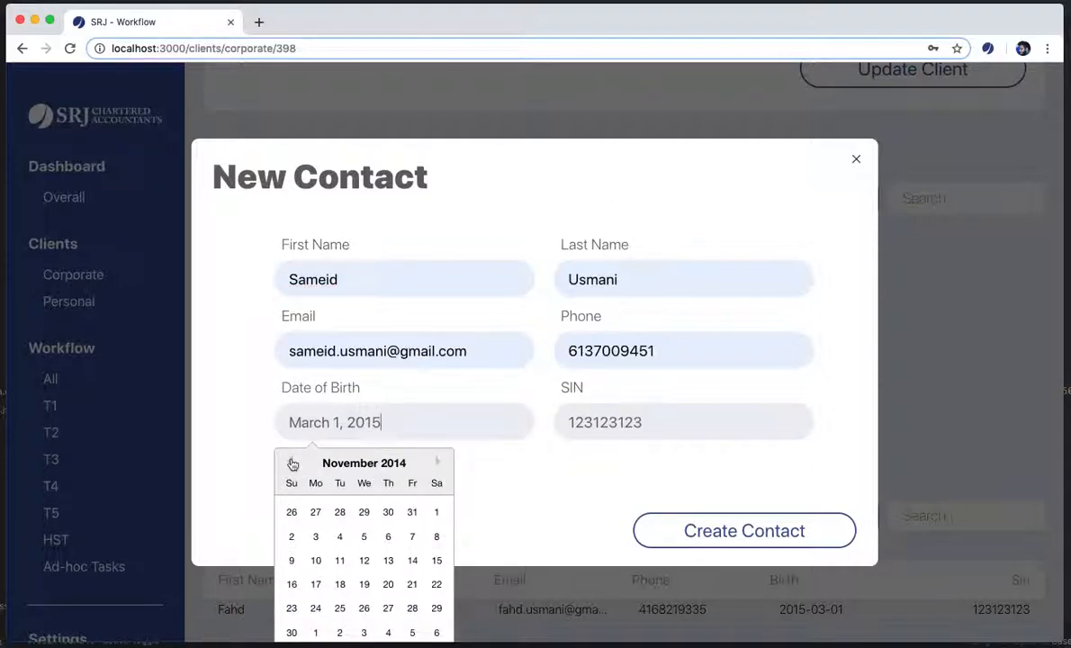
{"action": "left_click", "coordinate": [437, 512]}
{"action": "double_click", "coordinate": [640, 419]}
Enter the second contact's phone number and save the contact to the Contacts table
{"action": "type", "text": "321321321"}
{"action": "left_click", "coordinate": [692, 532]}
{"action": "scroll", "coordinate": [468, 552], "scroll_direction": "down", "scroll_amount": 1}
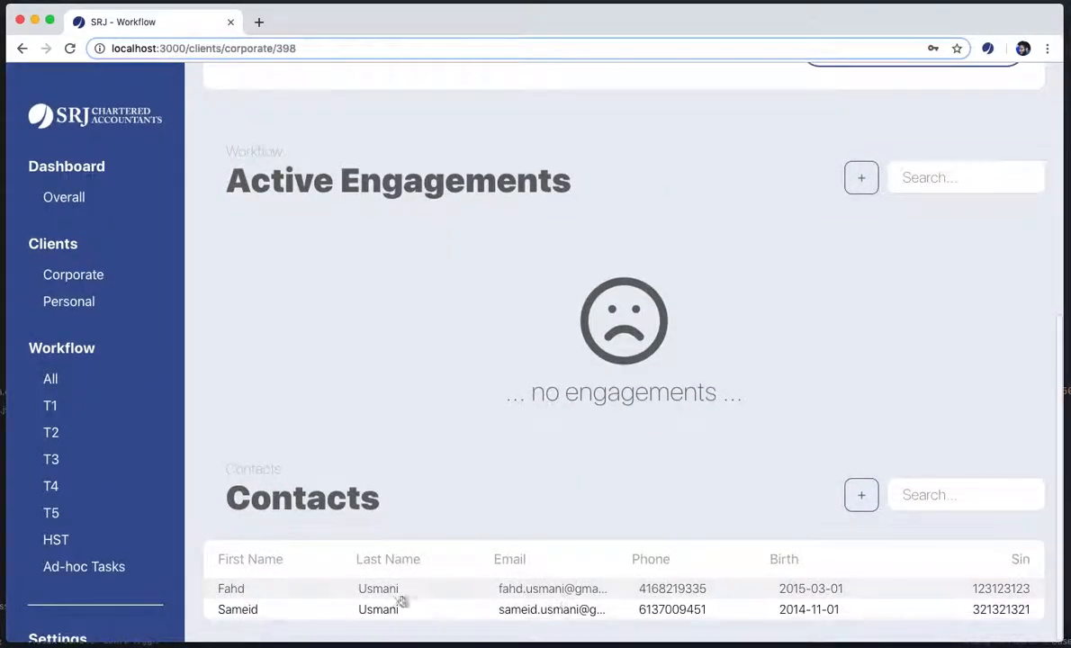
Return to the top of the client form and reload the client page
{"action": "scroll", "coordinate": [416, 630], "scroll_direction": "up", "scroll_amount": 5}
{"action": "left_click", "coordinate": [666, 198]}
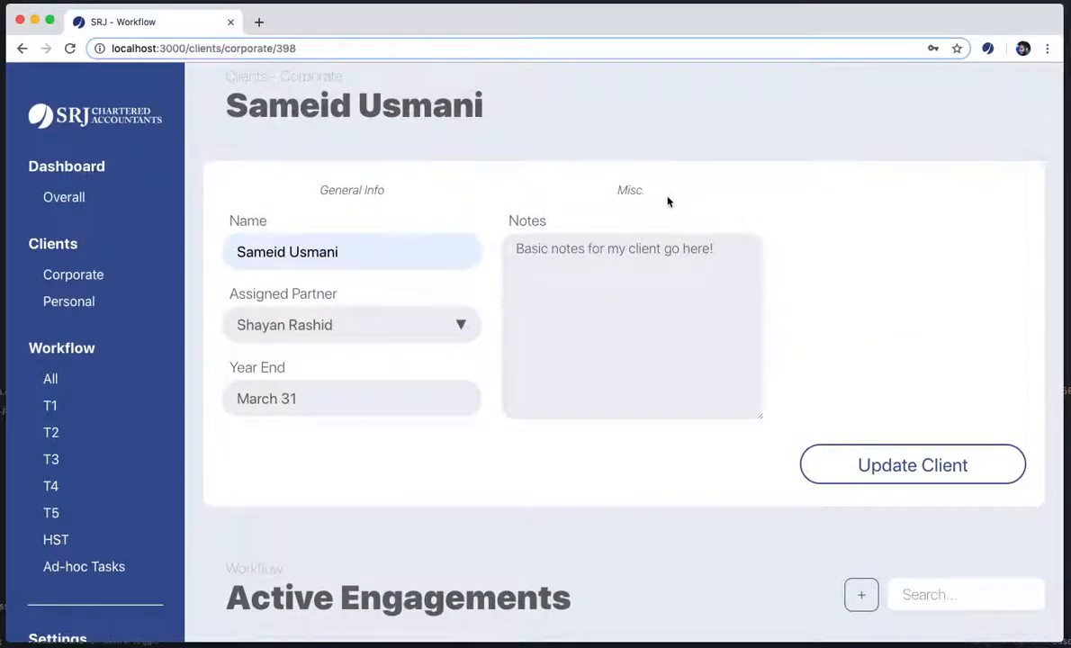
{"action": "key", "text": "super+r"}
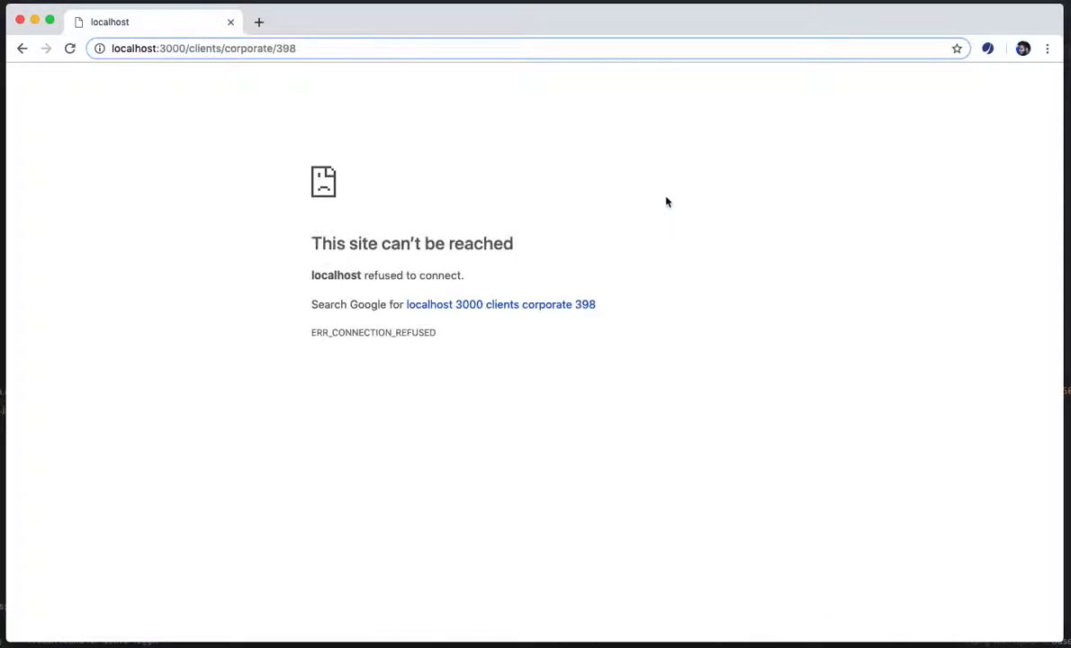
Switch away from Chrome to restart the local server
{"action": "key", "text": "super+Tab"}
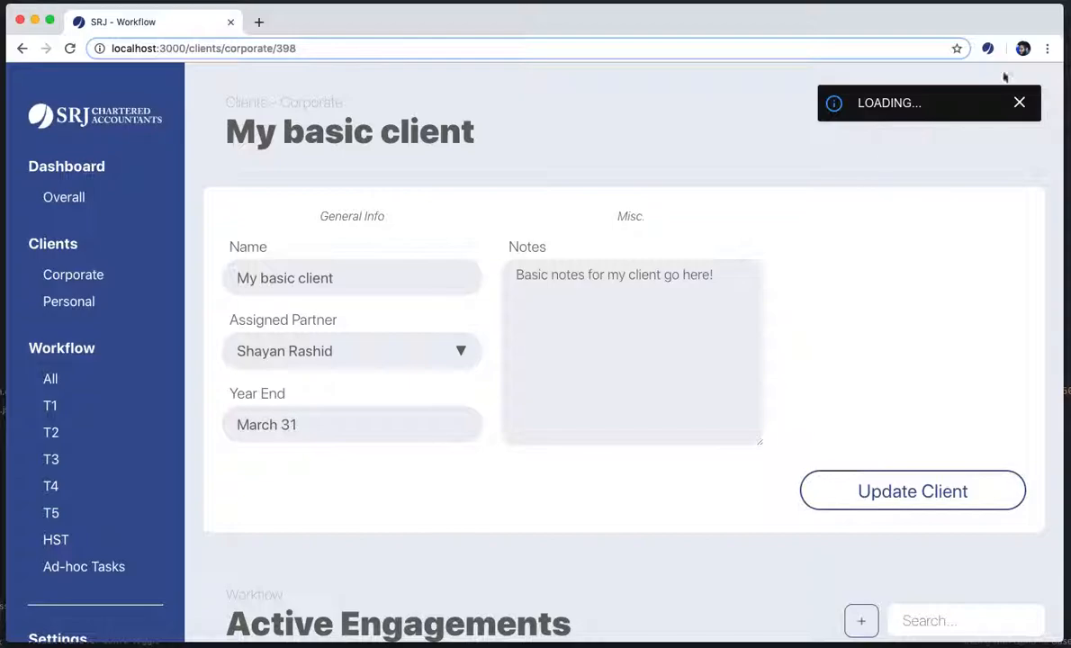
{"action": "scroll", "coordinate": [500, 447], "scroll_direction": "down", "scroll_amount": 5}
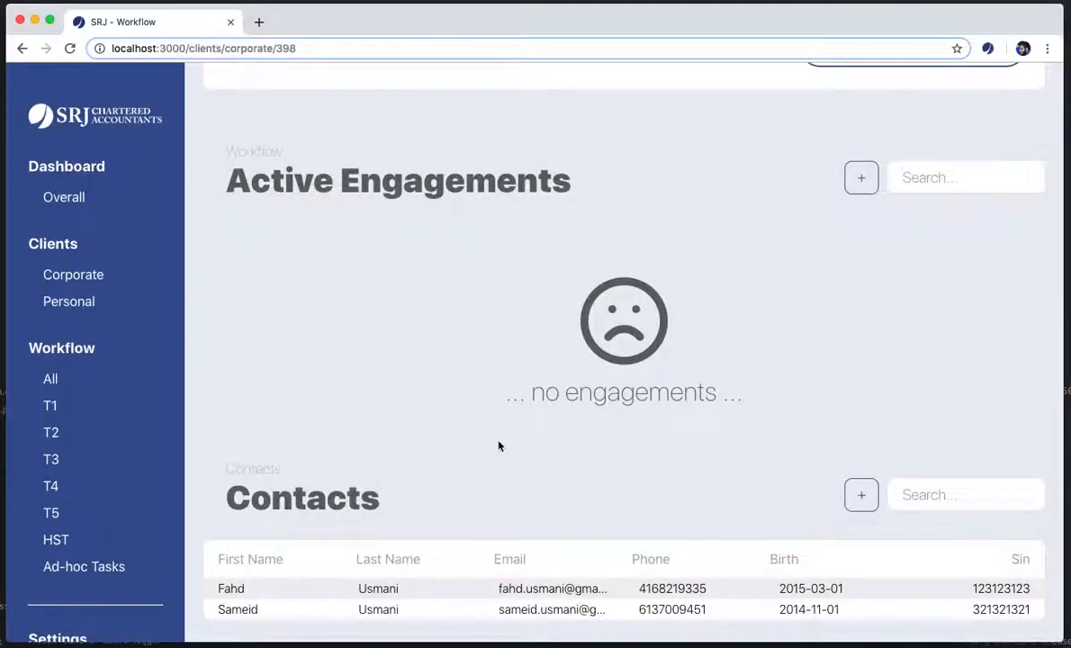
{"action": "scroll", "coordinate": [446, 472], "scroll_direction": "up", "scroll_amount": 4}
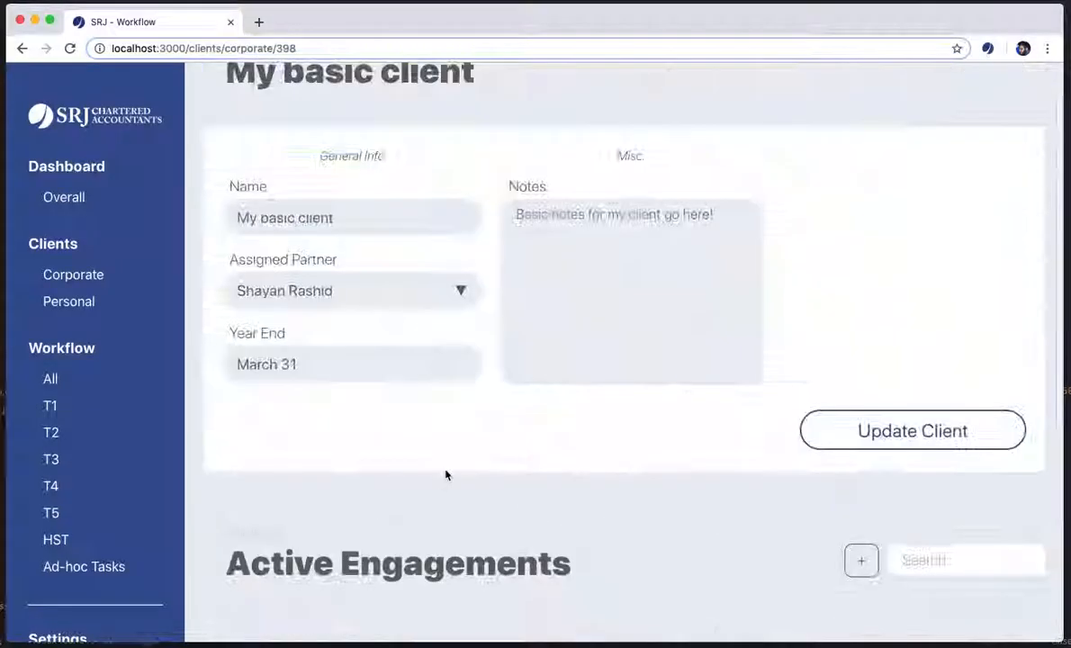
{"action": "scroll", "coordinate": [444, 471], "scroll_direction": "down", "scroll_amount": 4}
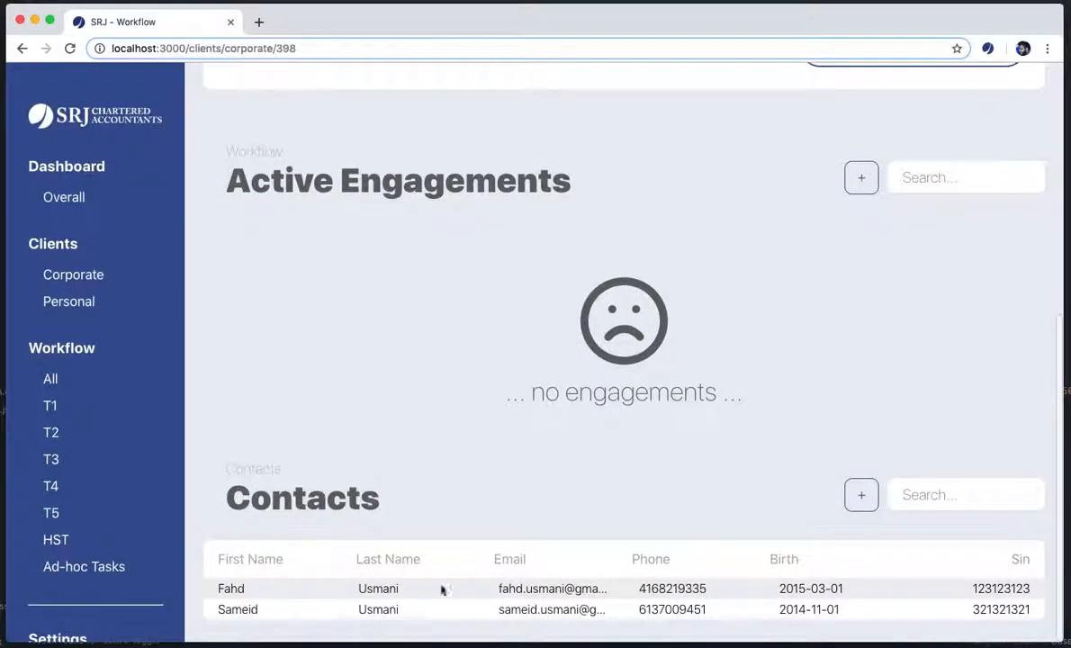
{"action": "scroll", "coordinate": [598, 557], "scroll_direction": "up", "scroll_amount": 5}
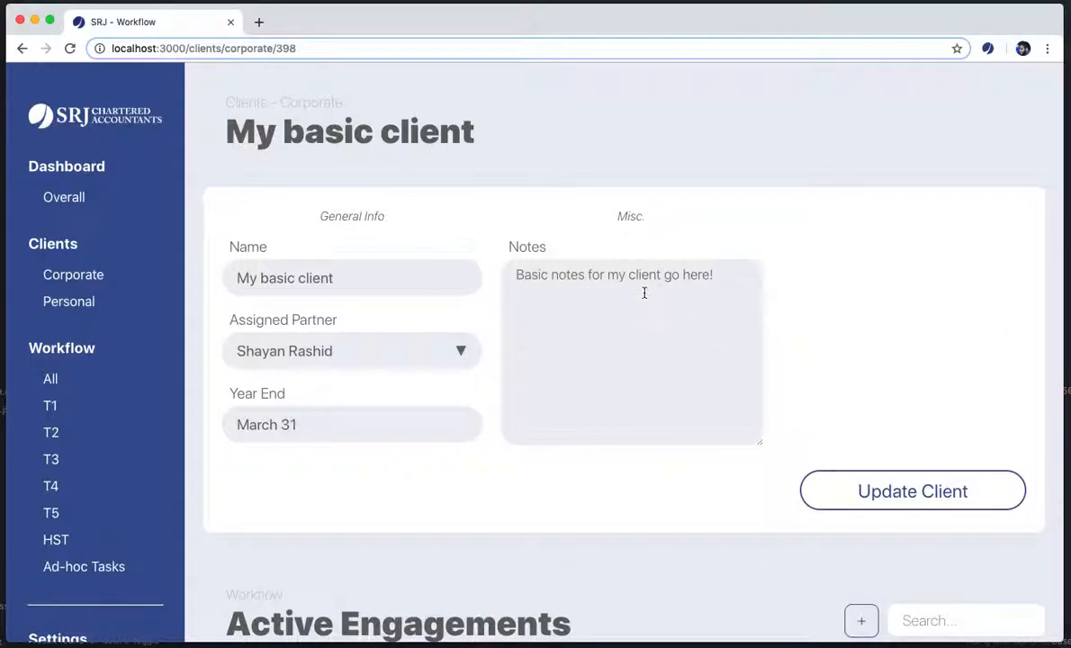
{"action": "left_click", "coordinate": [672, 344]}
{"action": "left_click", "coordinate": [337, 428]}
{"action": "left_click", "coordinate": [372, 395]}
{"action": "key", "text": "super+Tab"}
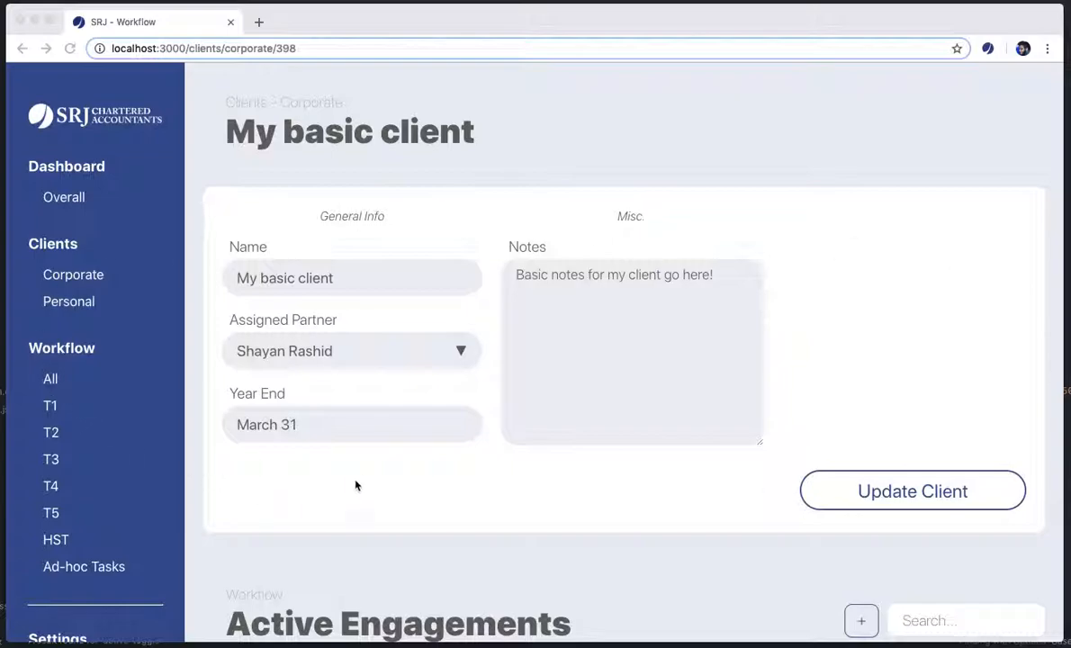
{"action": "scroll", "coordinate": [368, 528], "scroll_direction": "down", "scroll_amount": 5}
{"action": "scroll", "coordinate": [368, 529], "scroll_direction": "up", "scroll_amount": 5}
{"action": "left_click", "coordinate": [74, 276]}
{"action": "left_click", "coordinate": [919, 137]}
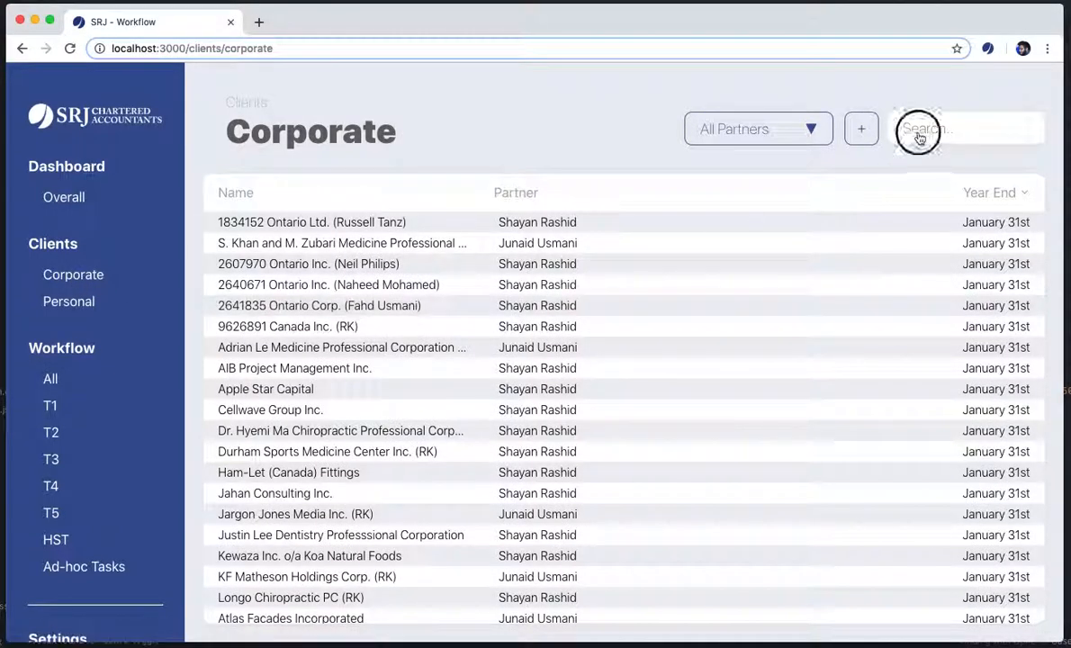
{"action": "type", "text": "rb"}
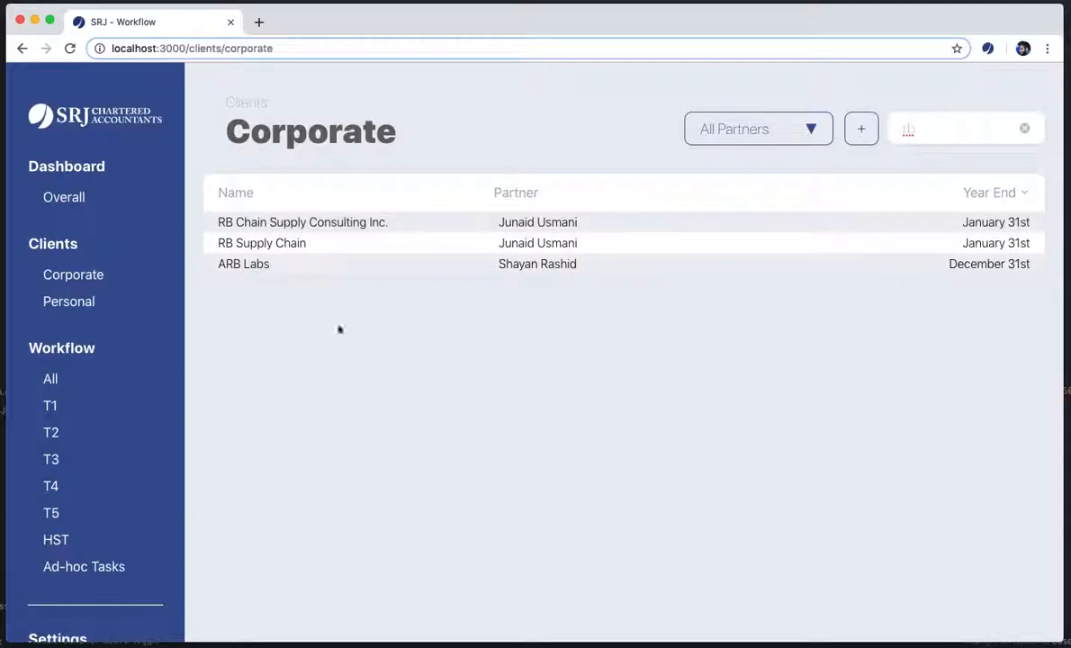
{"action": "left_click", "coordinate": [270, 221]}
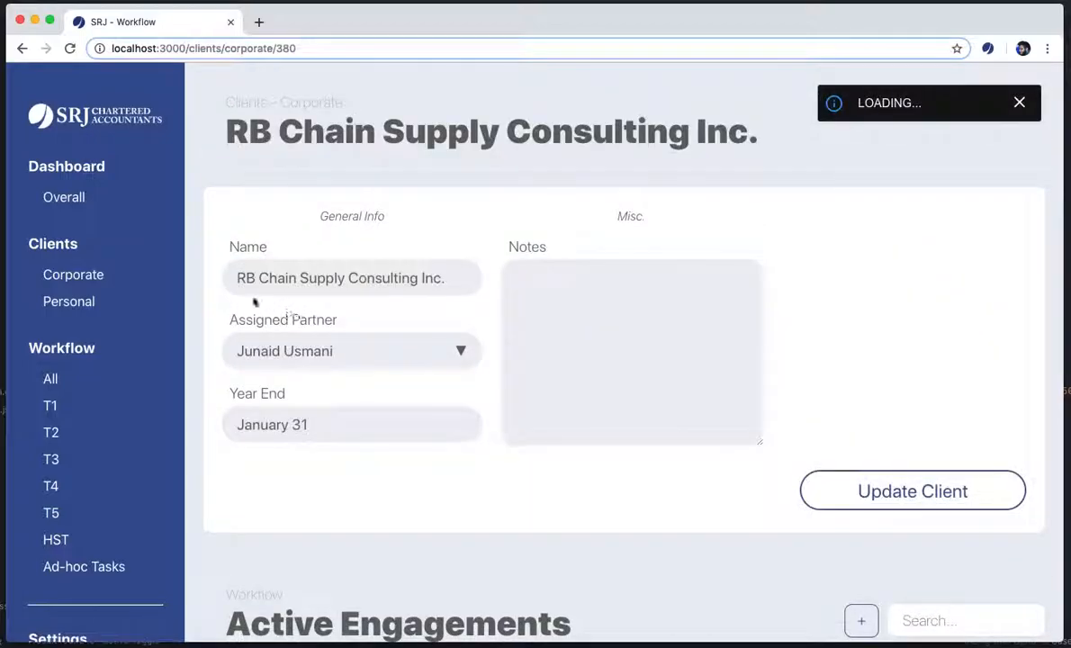
{"action": "scroll", "coordinate": [201, 299], "scroll_direction": "down", "scroll_amount": 5}
{"action": "scroll", "coordinate": [200, 301], "scroll_direction": "down", "scroll_amount": 2}
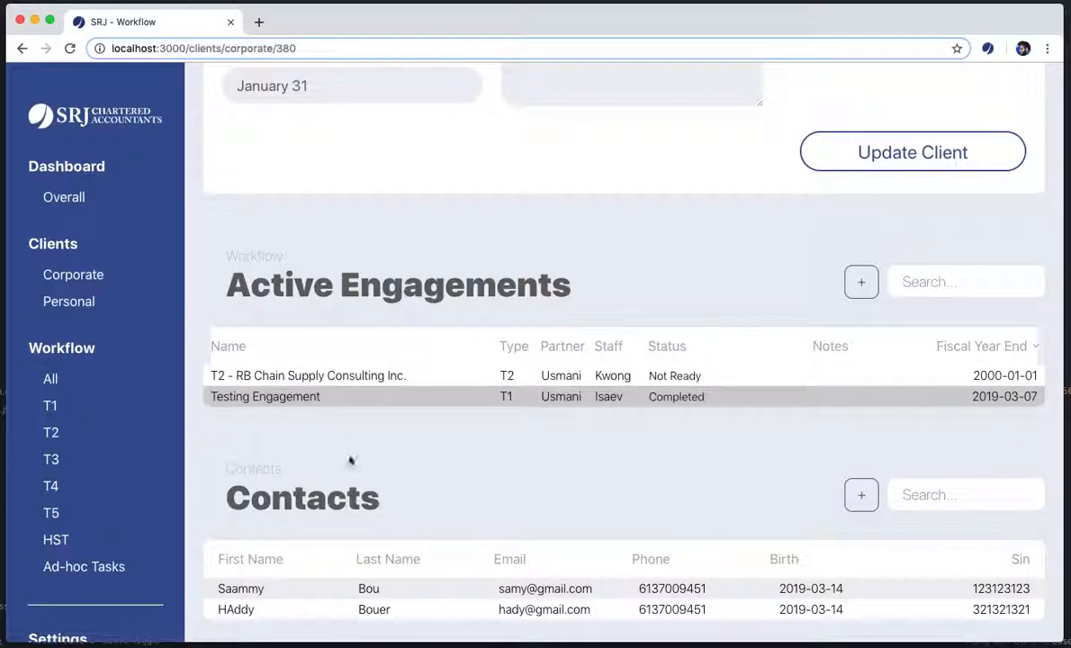
{"action": "scroll", "coordinate": [557, 436], "scroll_direction": "up", "scroll_amount": 1}
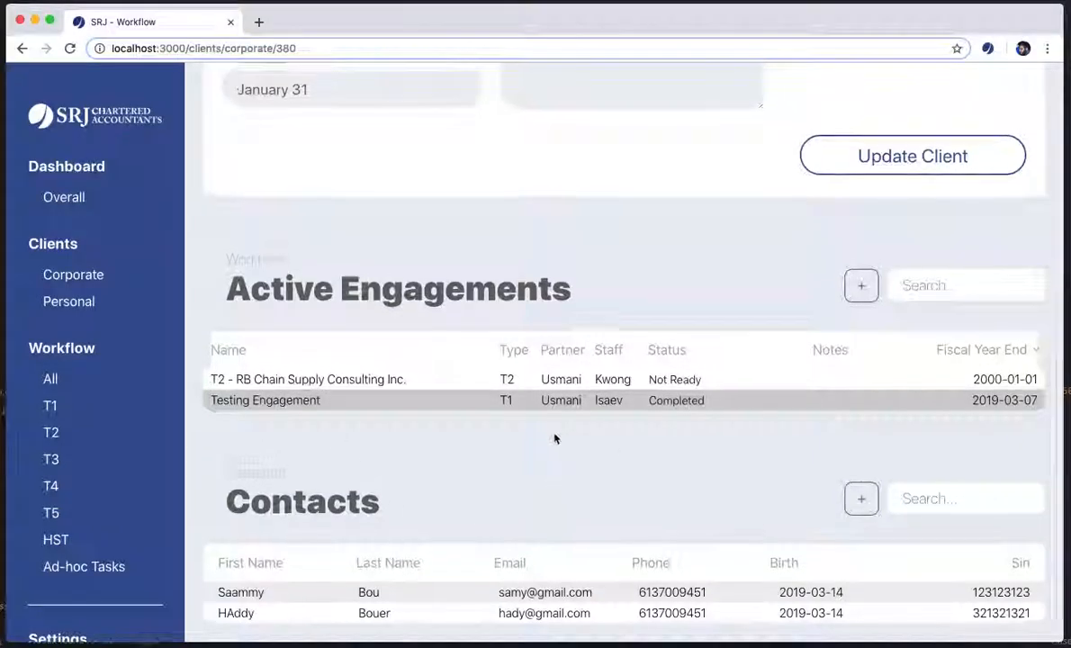
{"action": "scroll", "coordinate": [284, 408], "scroll_direction": "up", "scroll_amount": 5}
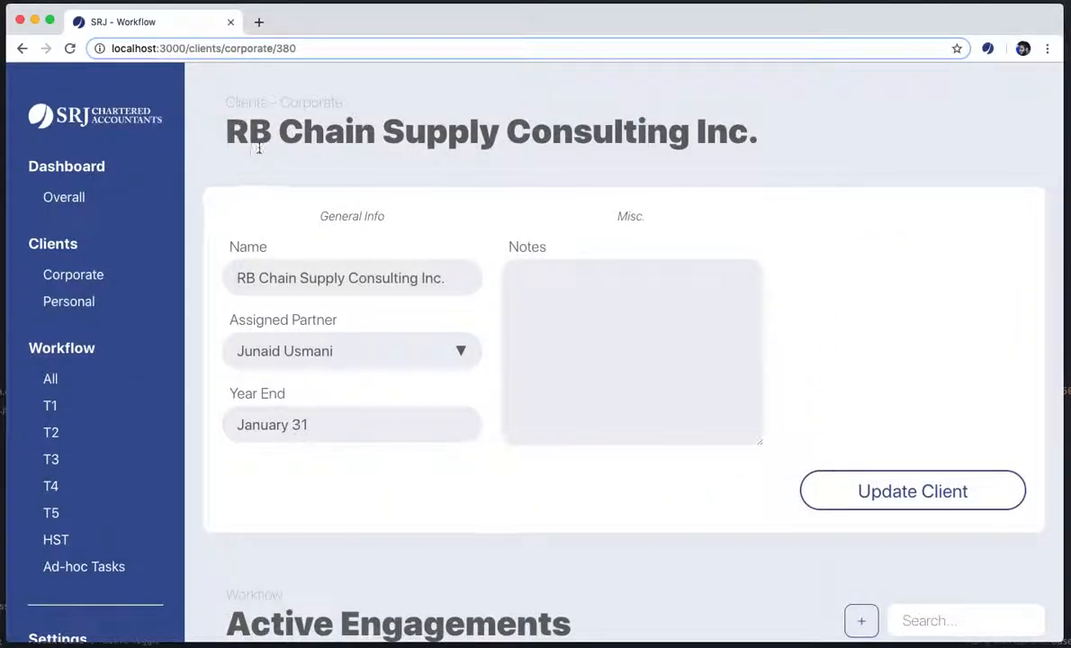
Search Corporate clients for 'Sexy Foo' and open Sexy Food Therapy (RK)'s client page
{"action": "left_click", "coordinate": [80, 276]}
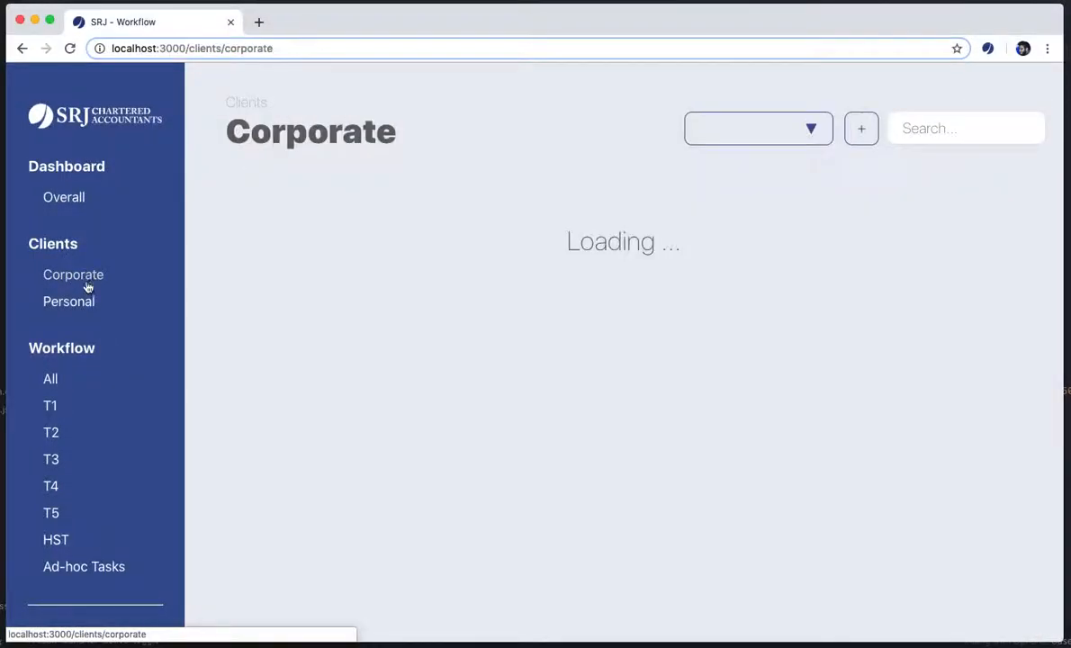
{"action": "left_click", "coordinate": [928, 132]}
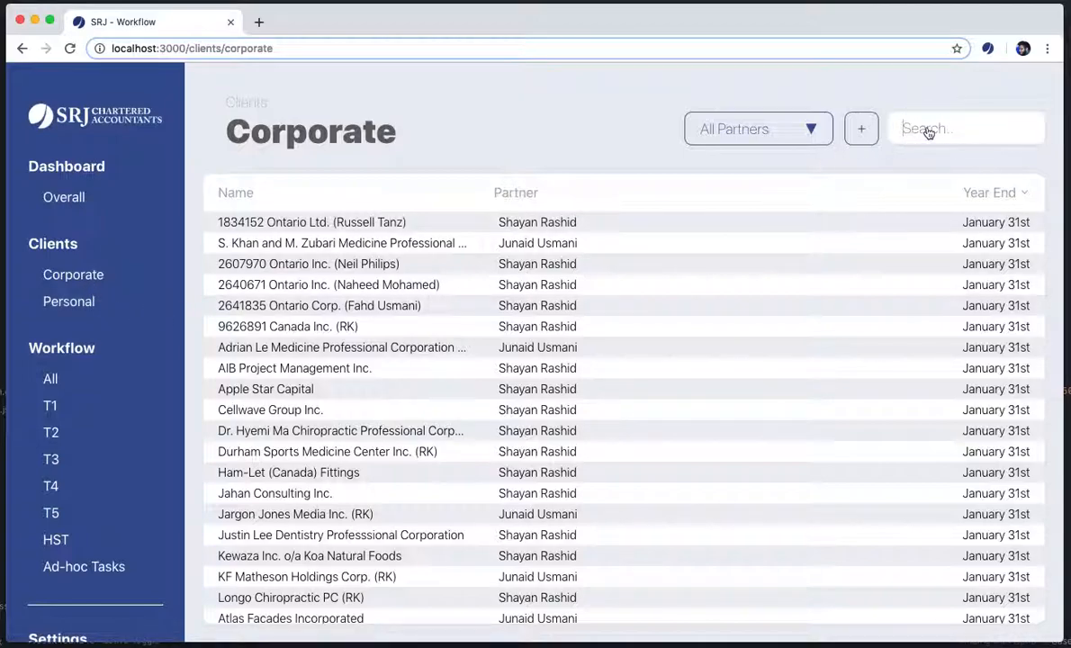
{"action": "type", "text": "a"}
{"action": "key", "text": "BackSpace"}
{"action": "type", "text": "Sezy"}
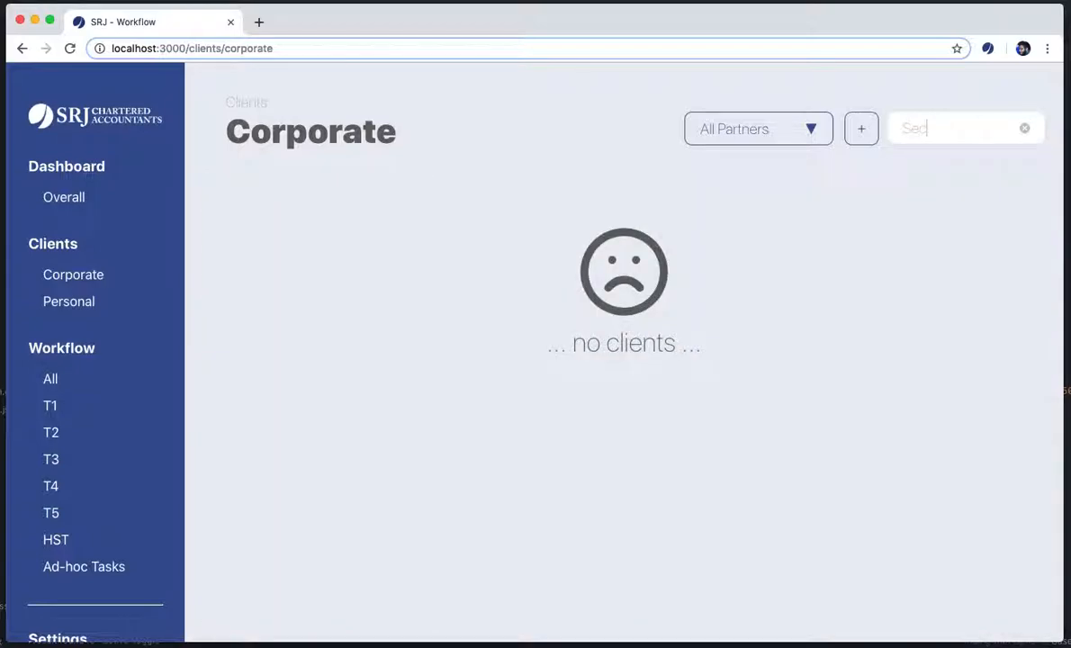
{"action": "key", "text": "BackSpace"}
{"action": "key", "text": "BackSpace"}
{"action": "type", "text": "xy Foo"}
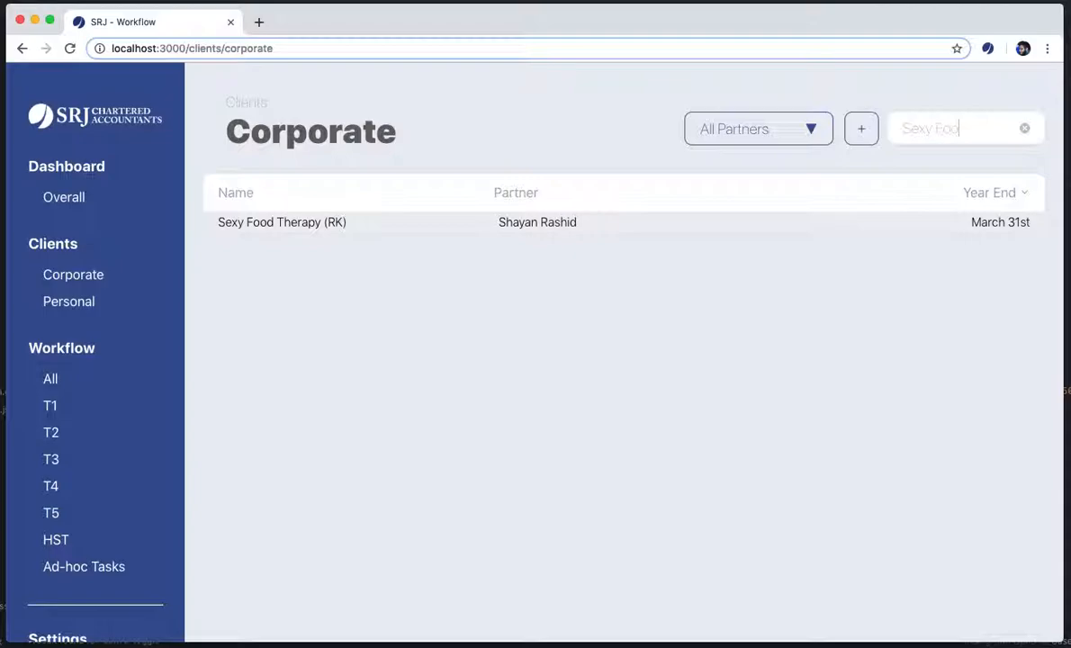
{"action": "left_click", "coordinate": [392, 227]}
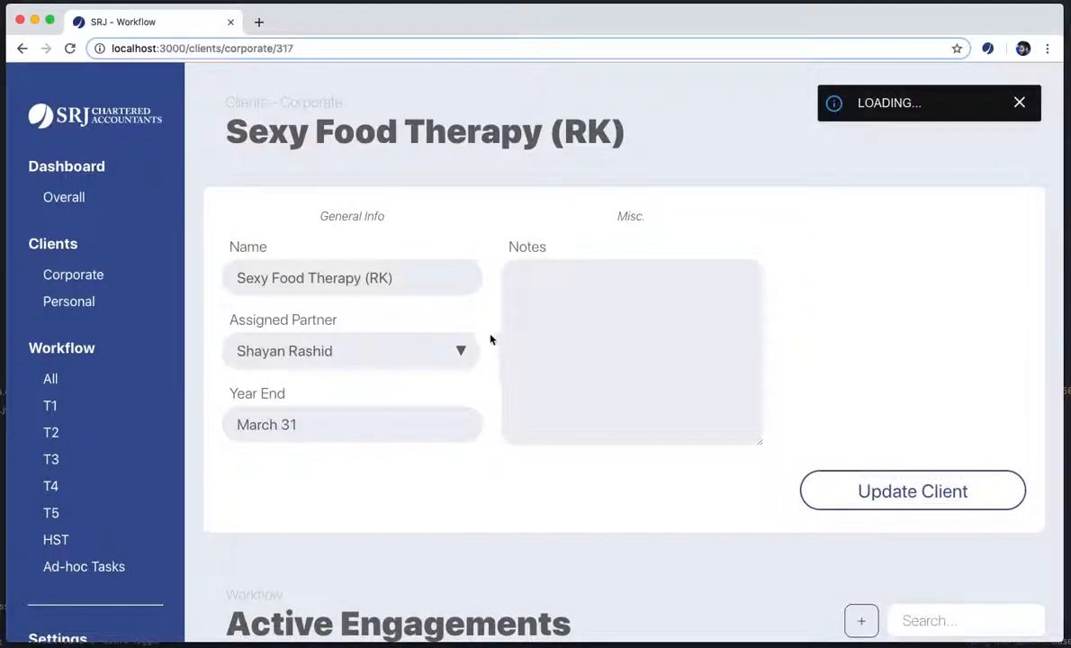
Review Sexy Food Therapy's engagements and empty Contacts, then bring up the T2 workflow list
{"action": "scroll", "coordinate": [490, 339], "scroll_direction": "down", "scroll_amount": 5}
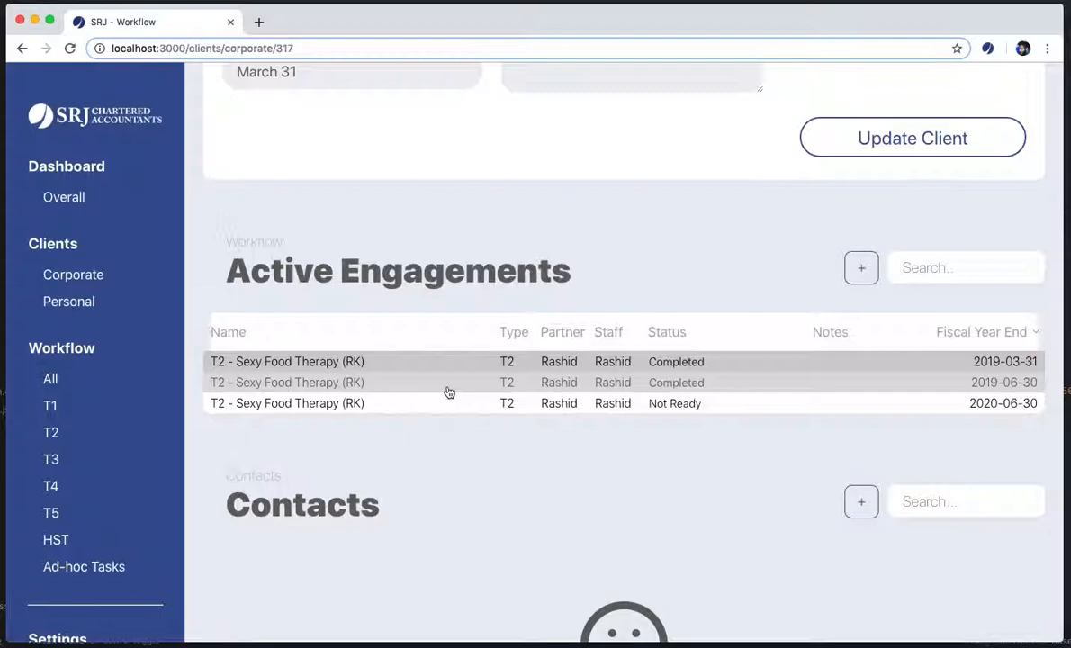
{"action": "left_click", "coordinate": [449, 382]}
{"action": "scroll", "coordinate": [454, 409], "scroll_direction": "down", "scroll_amount": 3}
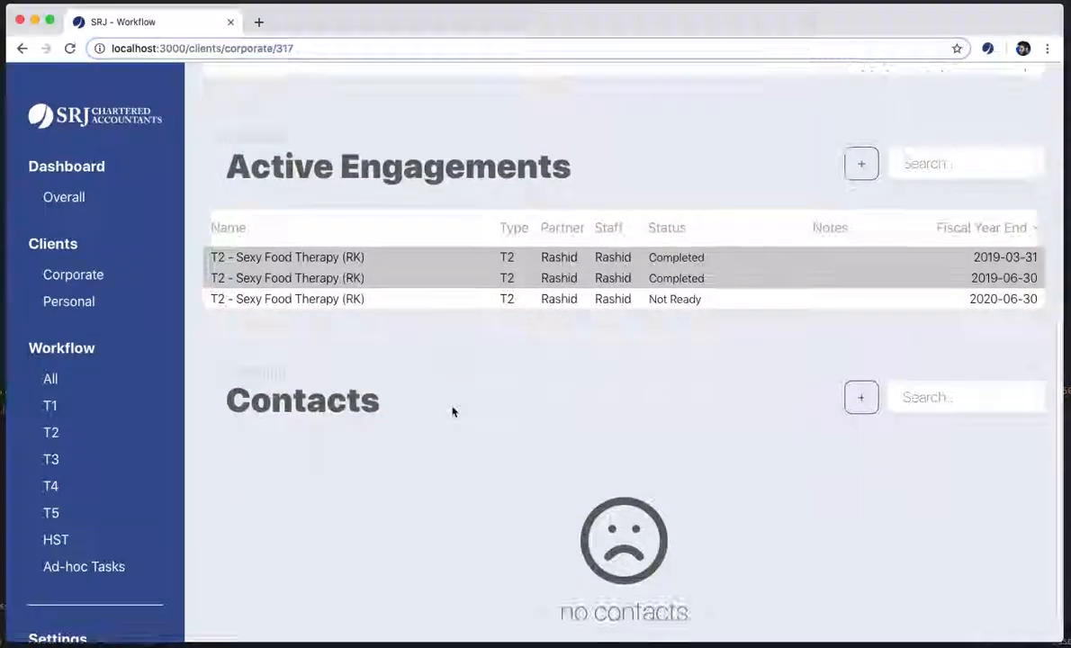
{"action": "scroll", "coordinate": [792, 509], "scroll_direction": "up", "scroll_amount": 5}
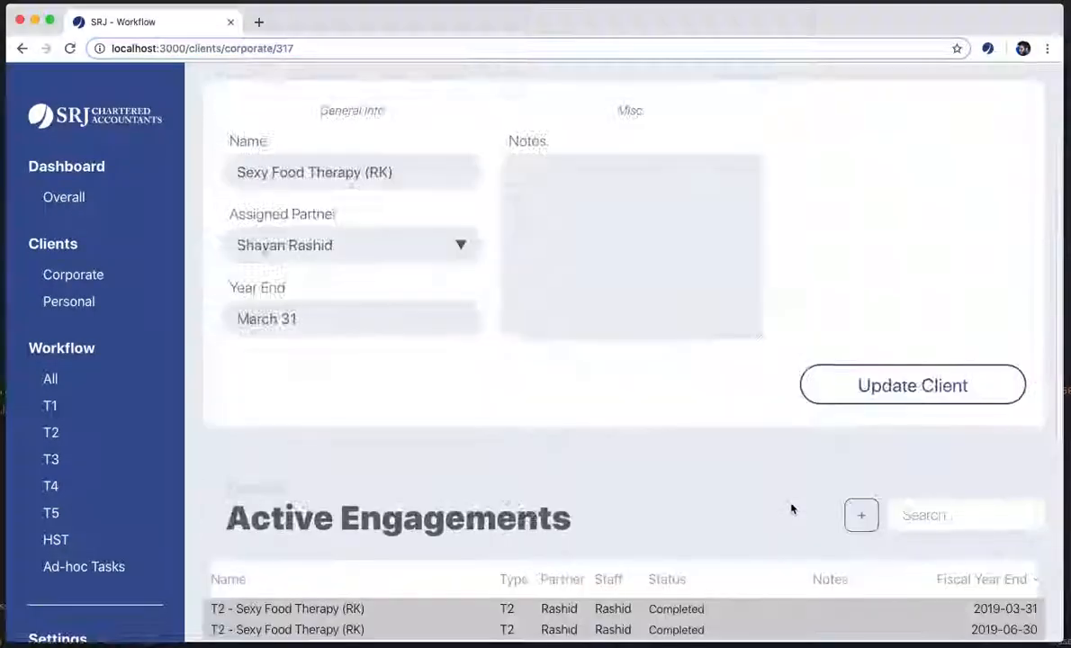
{"action": "left_click", "coordinate": [51, 432]}
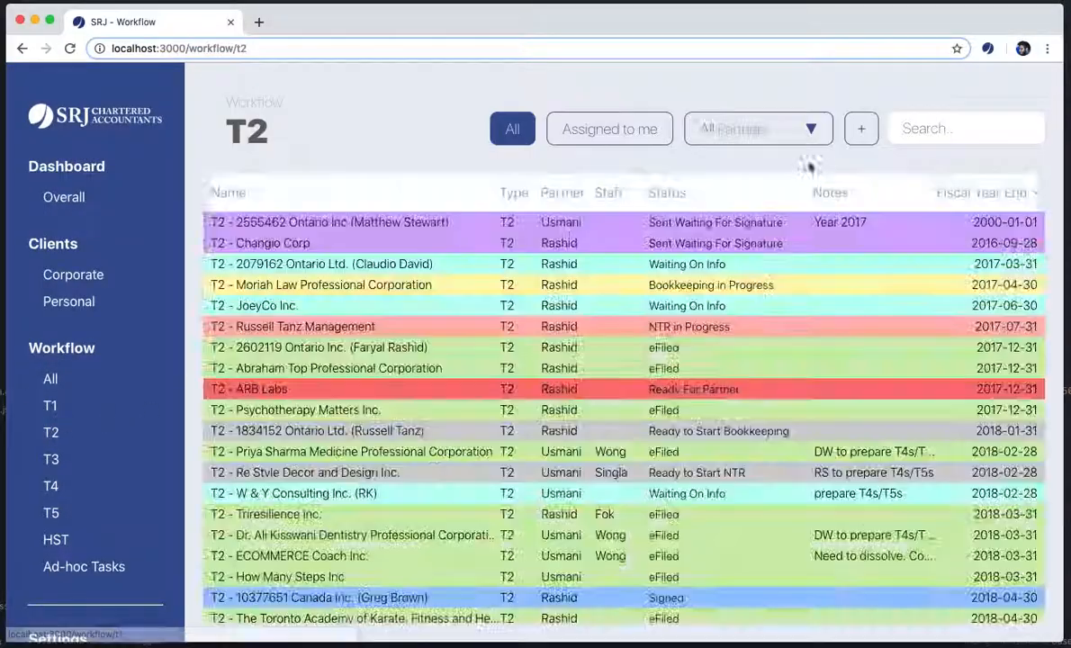
Filter the T2 list by 'arb', clear the filter, and return to Corporate clients
{"action": "type", "text": "arb"}
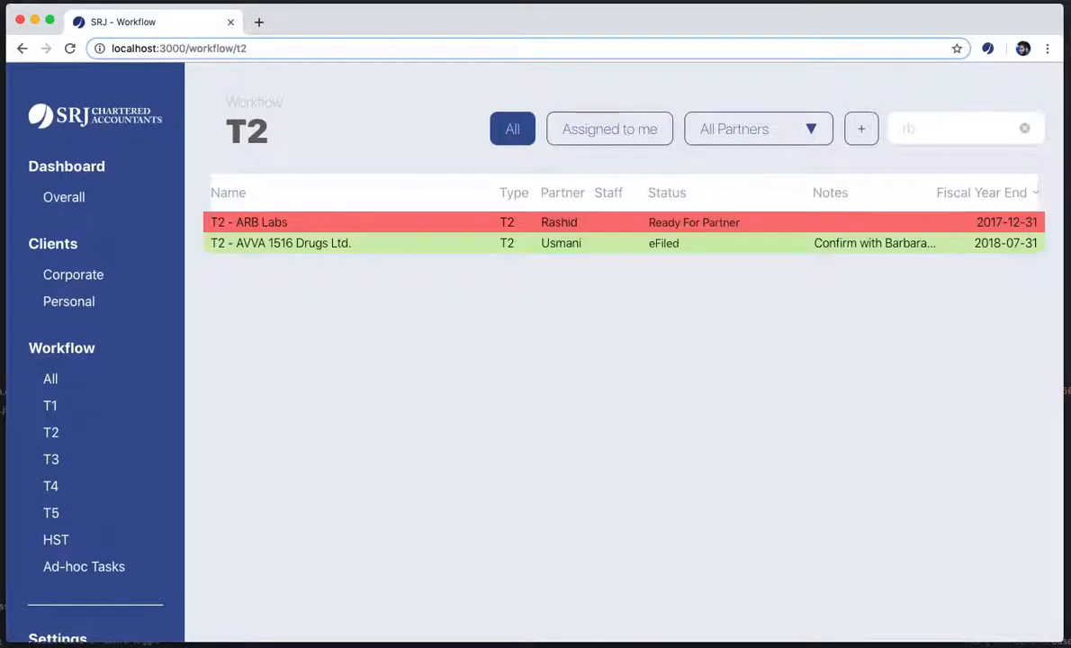
{"action": "key", "text": "BackSpace"}
{"action": "key", "text": "BackSpace"}
{"action": "key", "text": "BackSpace"}
{"action": "left_click", "coordinate": [95, 275]}
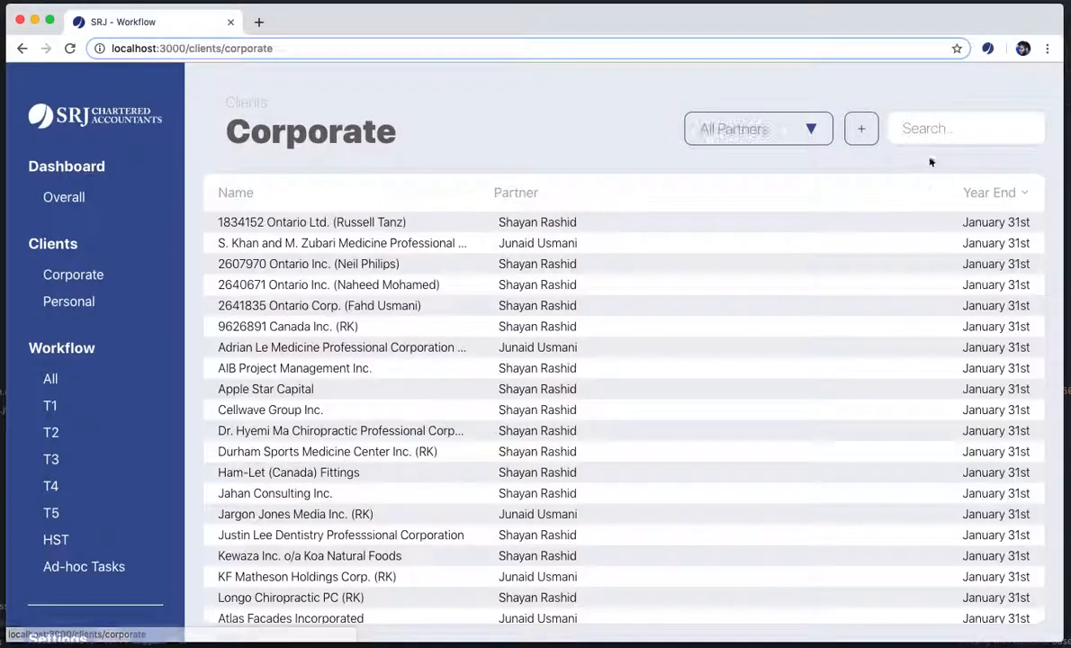
Search Corporate clients for 'B' and open RB Chain Supply Consulting Inc.'s contacts
{"action": "left_click", "coordinate": [941, 136]}
{"action": "type", "text": "SB"}
{"action": "key", "text": "BackSpace"}
{"action": "type", "text": "B"}
{"action": "key", "text": "BackSpace"}
{"action": "type", "text": "B"}
{"action": "left_click", "coordinate": [339, 225]}
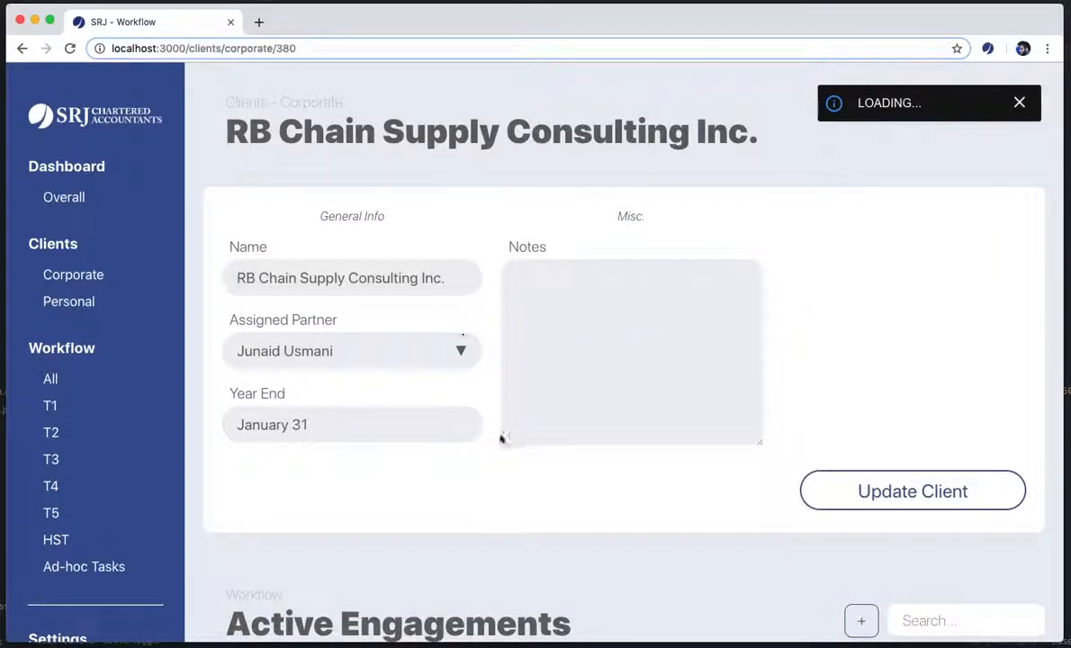
{"action": "scroll", "coordinate": [501, 439], "scroll_direction": "down", "scroll_amount": 4}
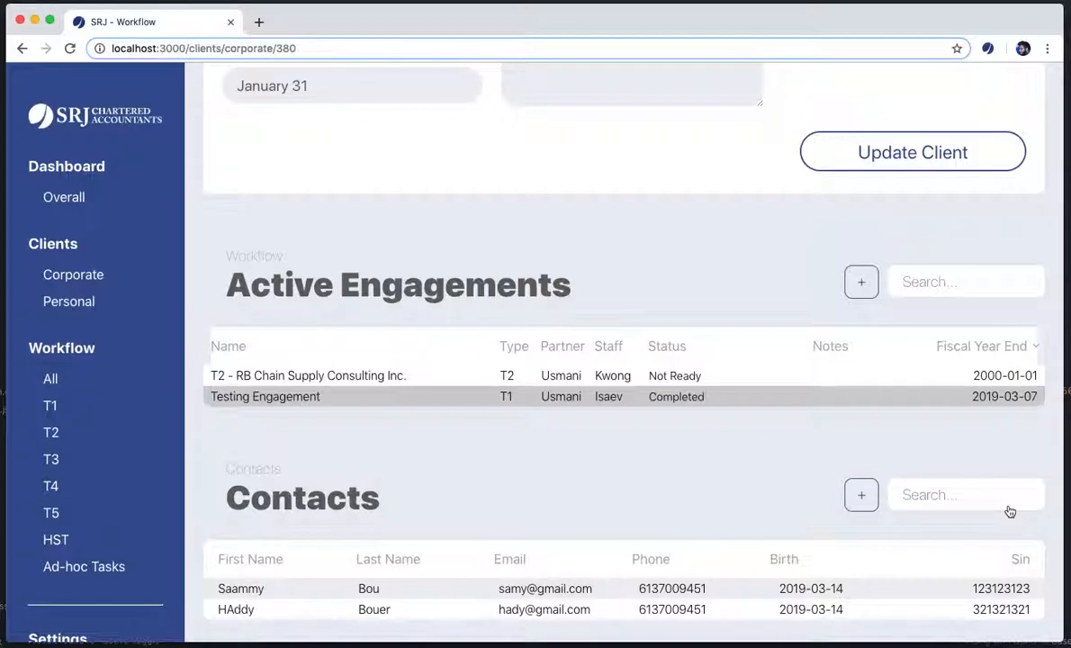
{"action": "type", "text": "hady"}
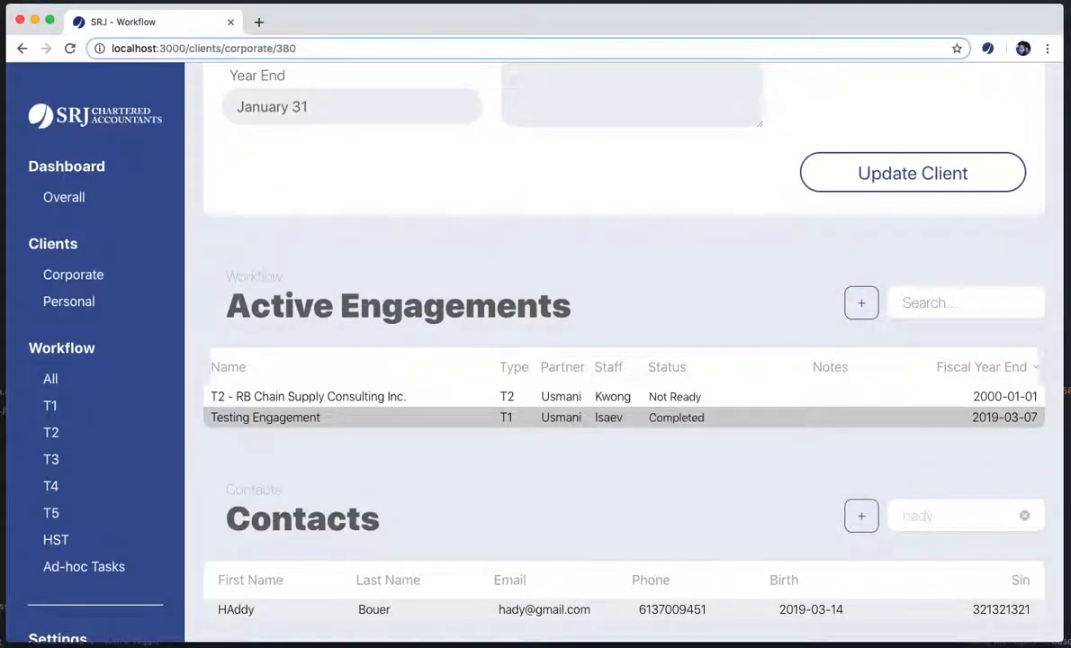
{"action": "key", "text": "BackSpace"}
{"action": "key", "text": "BackSpace"}
{"action": "key", "text": "BackSpace"}
{"action": "key", "text": "BackSpace"}
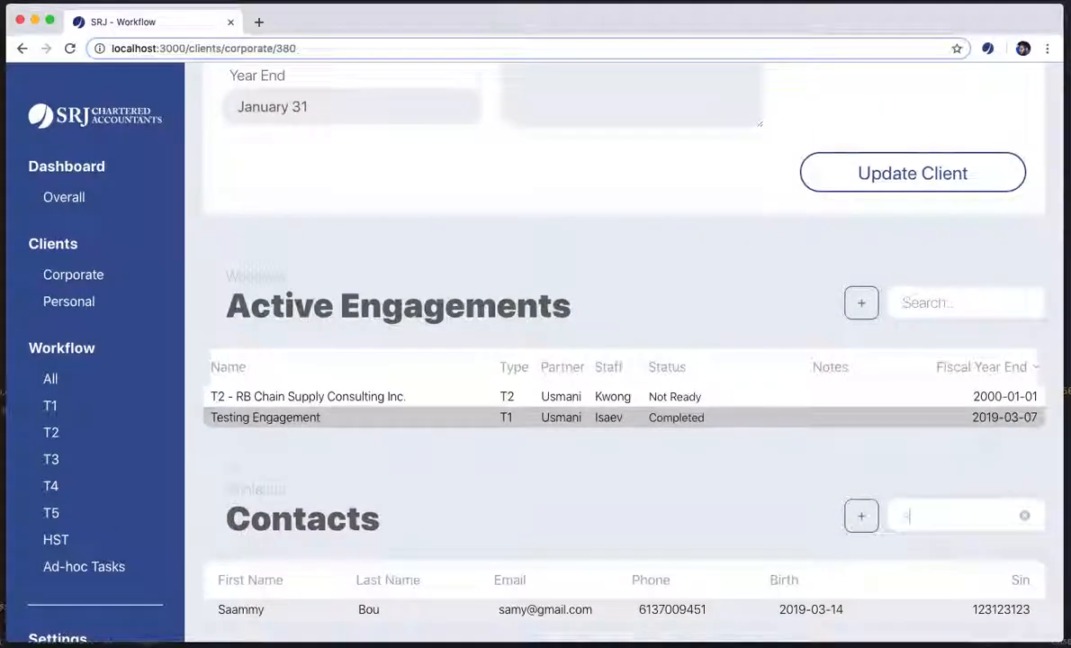
{"action": "type", "text": "bouer"}
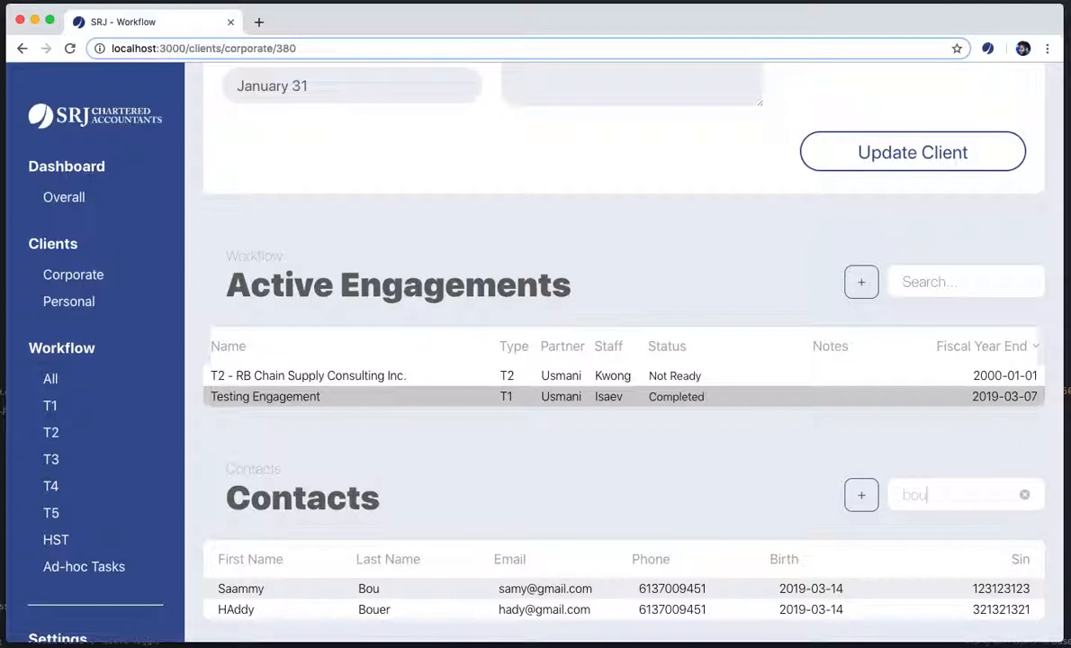
{"action": "key", "text": "BackSpace"}
{"action": "key", "text": "BackSpace"}
{"action": "key", "text": "BackSpace"}
{"action": "key", "text": "BackSpace"}
{"action": "key", "text": "BackSpace"}
{"action": "type", "text": "2019"}
{"action": "key", "text": "BackSpace"}
{"action": "key", "text": "BackSpace"}
{"action": "key", "text": "BackSpace"}
{"action": "key", "text": "BackSpace"}
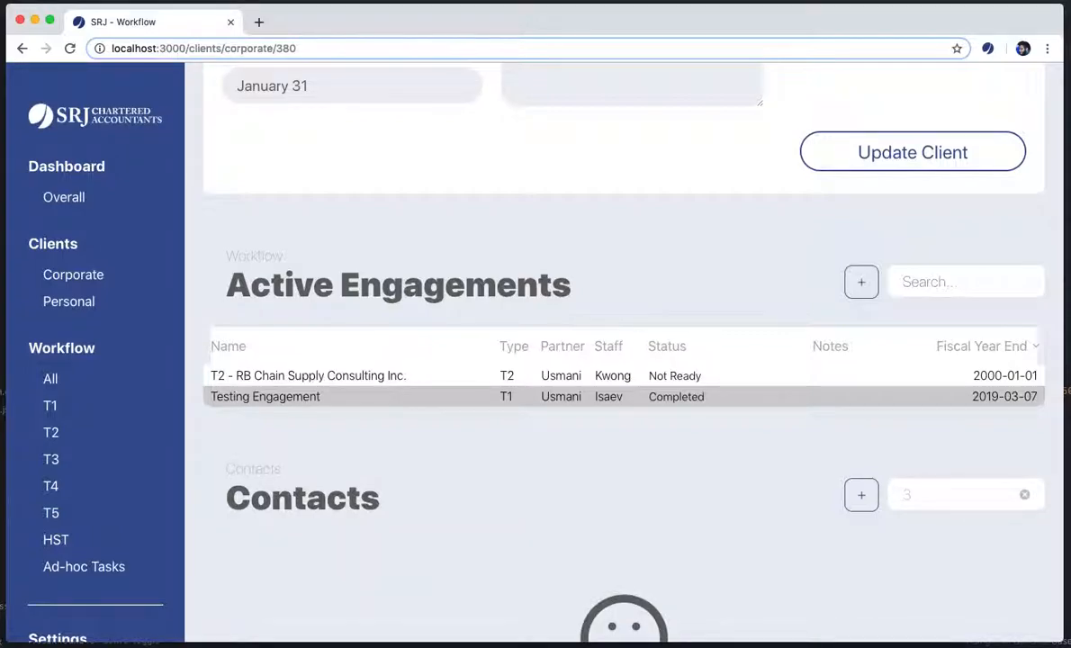
{"action": "type", "text": "123"}
{"action": "key", "text": "BackSpace"}
{"action": "key", "text": "BackSpace"}
{"action": "key", "text": "BackSpace"}
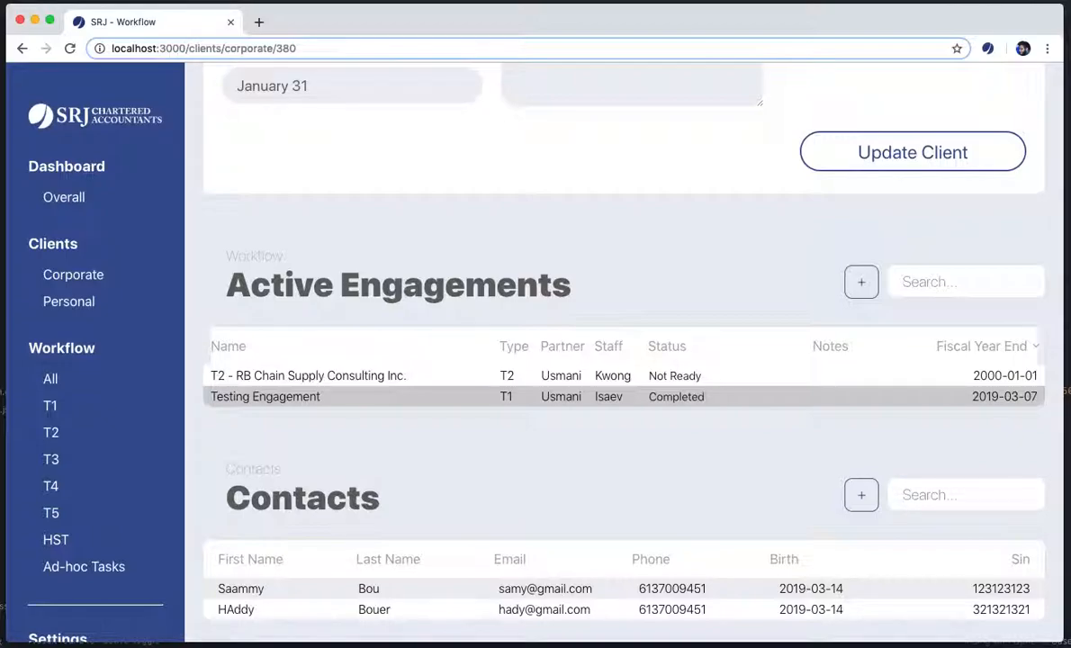
{"action": "scroll", "coordinate": [570, 475], "scroll_direction": "up", "scroll_amount": 5}
{"action": "scroll", "coordinate": [573, 466], "scroll_direction": "down", "scroll_amount": 5}
{"action": "scroll", "coordinate": [677, 458], "scroll_direction": "up", "scroll_amount": 4}
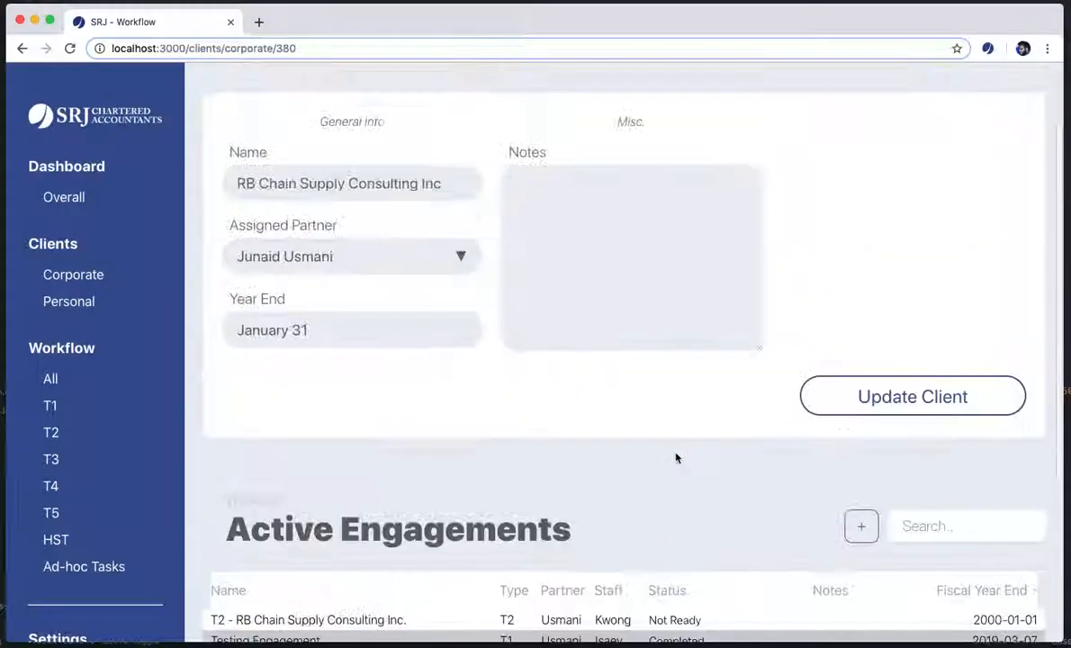
{"action": "scroll", "coordinate": [676, 456], "scroll_direction": "down", "scroll_amount": 3}
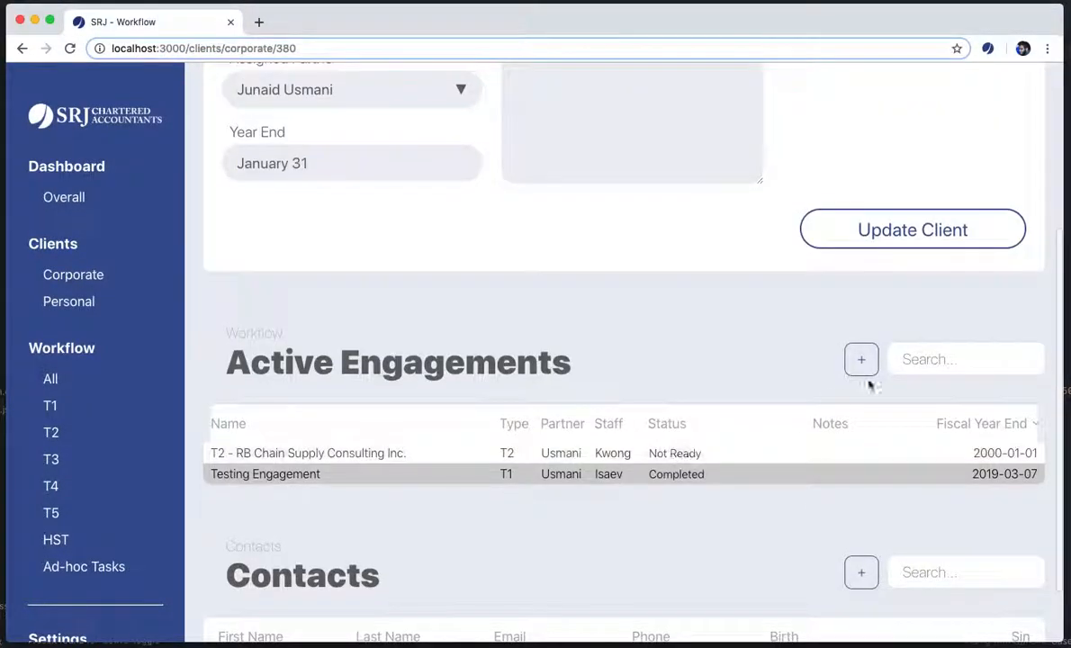
{"action": "left_click", "coordinate": [963, 363]}
{"action": "type", "text": "Com"}
{"action": "key", "text": "BackSpace"}
{"action": "key", "text": "BackSpace"}
{"action": "key", "text": "BackSpace"}
{"action": "type", "text": "Not"}
{"action": "key", "text": "BackSpace"}
{"action": "key", "text": "BackSpace"}
{"action": "key", "text": "BackSpace"}
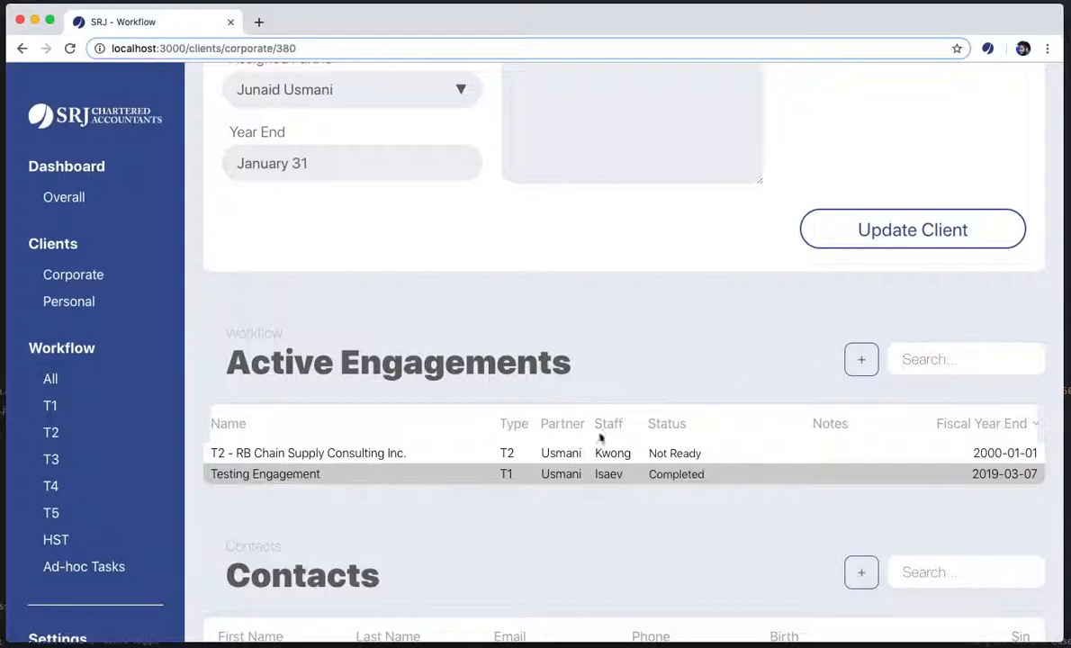
{"action": "scroll", "coordinate": [330, 378], "scroll_direction": "up", "scroll_amount": 3}
{"action": "scroll", "coordinate": [333, 373], "scroll_direction": "down", "scroll_amount": 3}
{"action": "scroll", "coordinate": [333, 369], "scroll_direction": "up", "scroll_amount": 3}
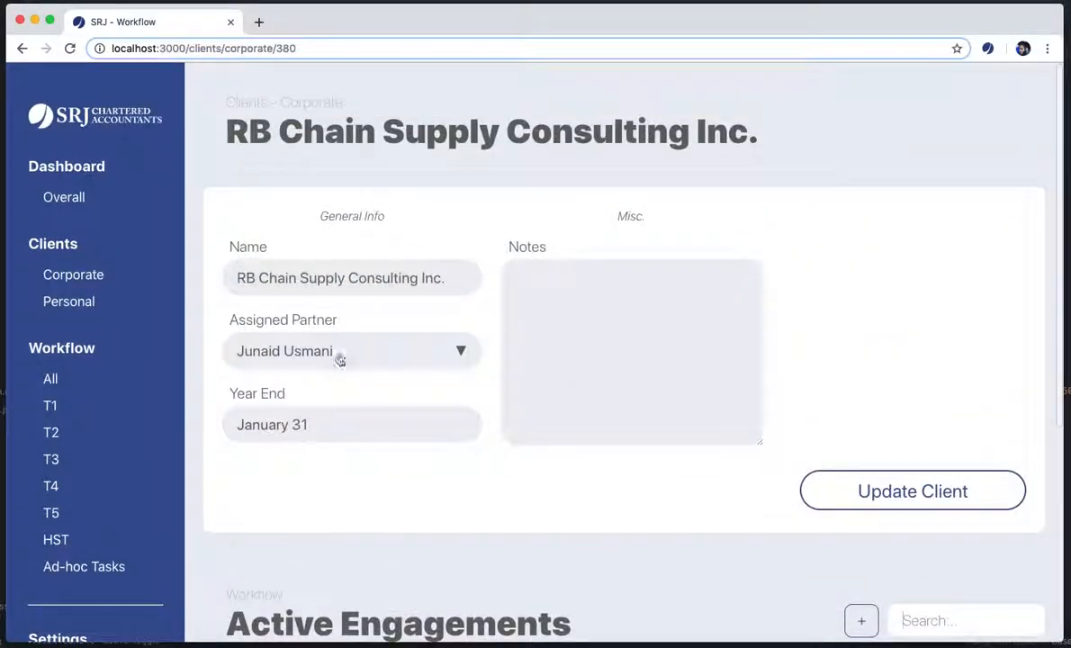